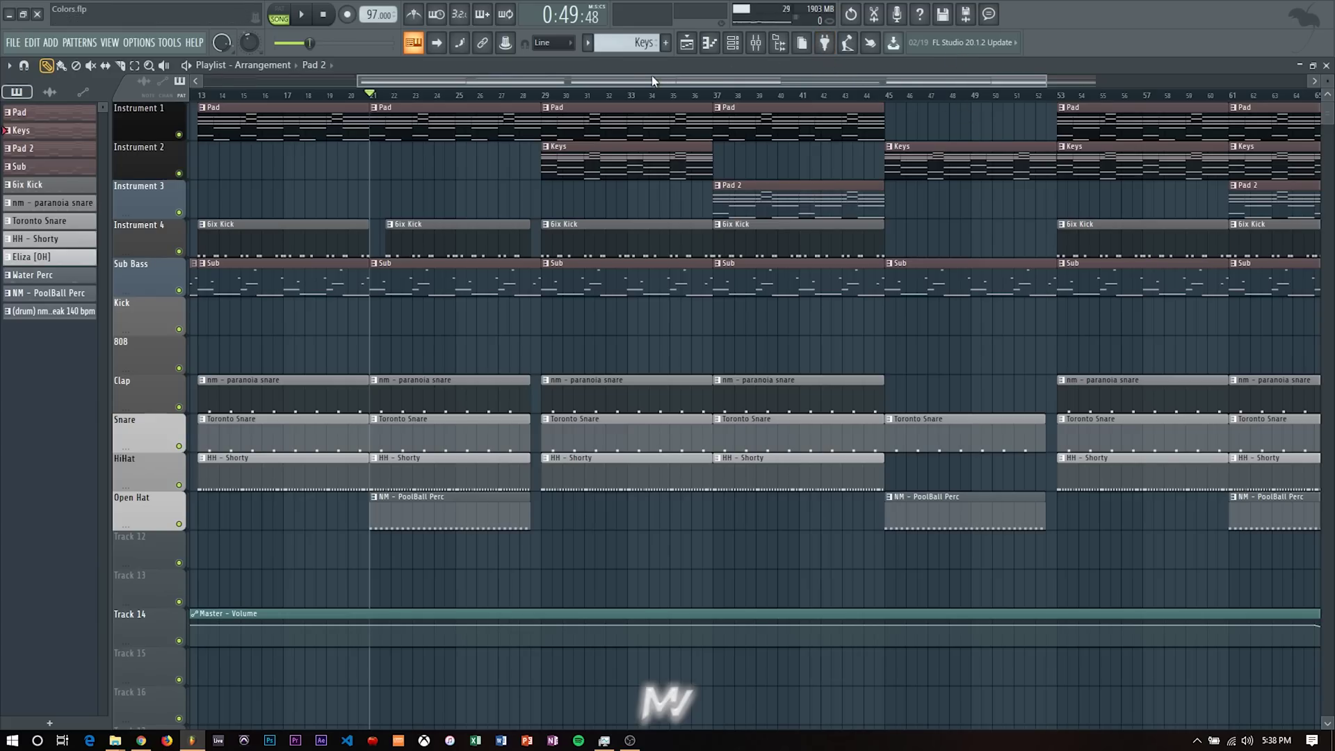
Step: Save the project and play the arrangement through once
{"action": "key", "text": "ctrl+s"}
{"action": "key", "text": "space"}
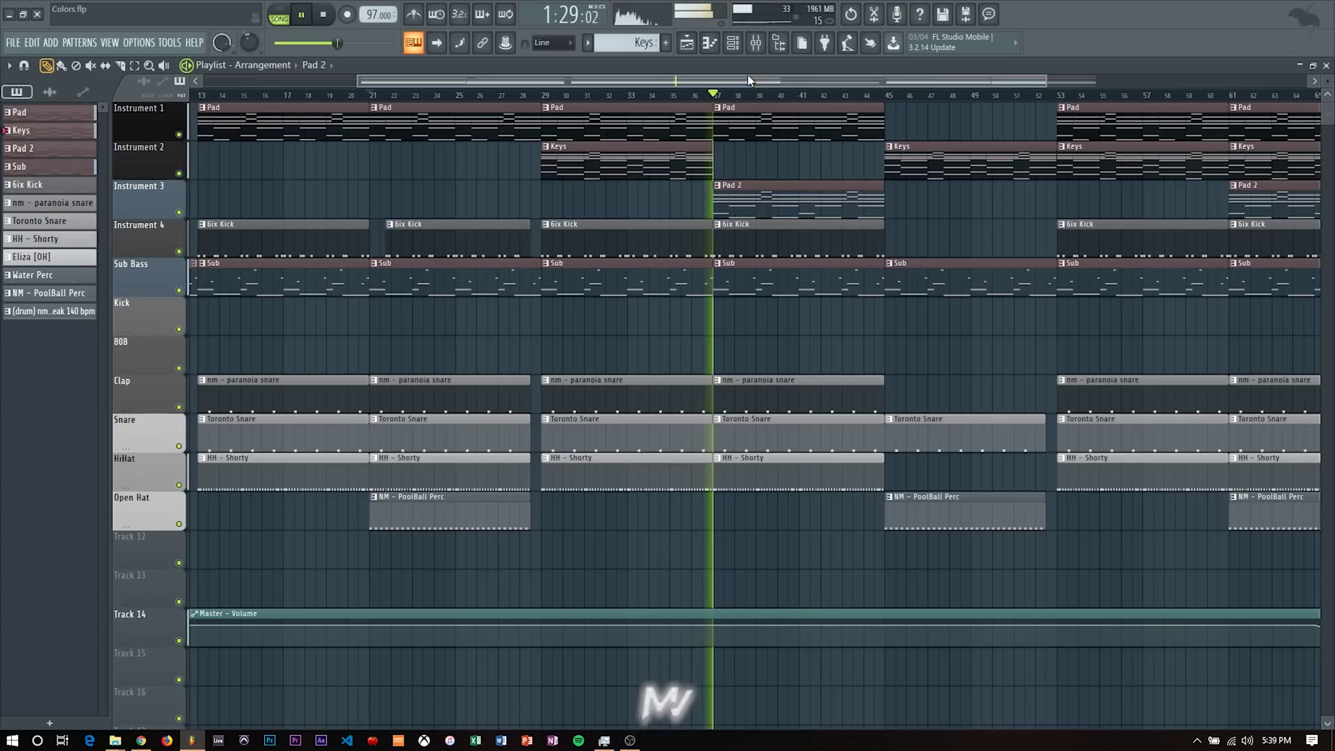
{"action": "key", "text": "space"}
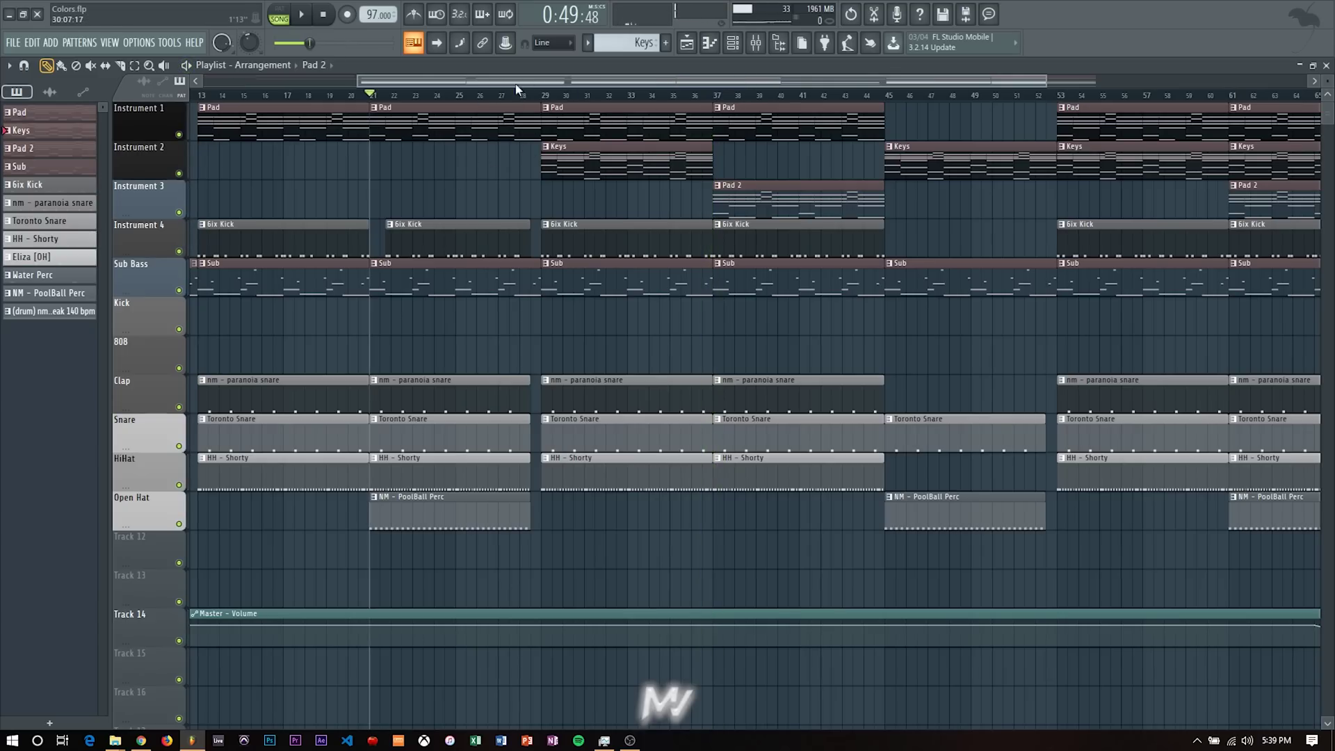
Step: Select the Instrument 1 mixer insert, then mark bars 29–37 on the Playlist ruler
{"action": "left_click", "coordinate": [757, 43]}
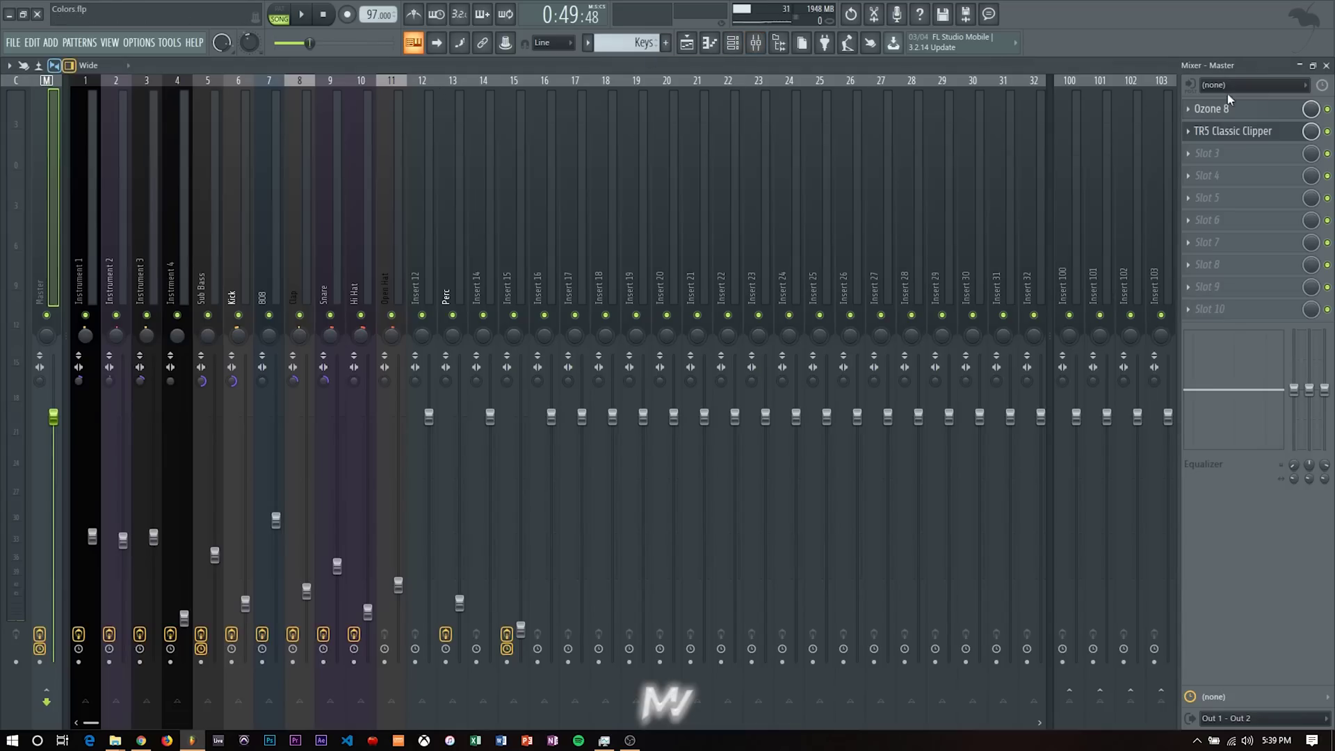
{"action": "left_click", "coordinate": [95, 243]}
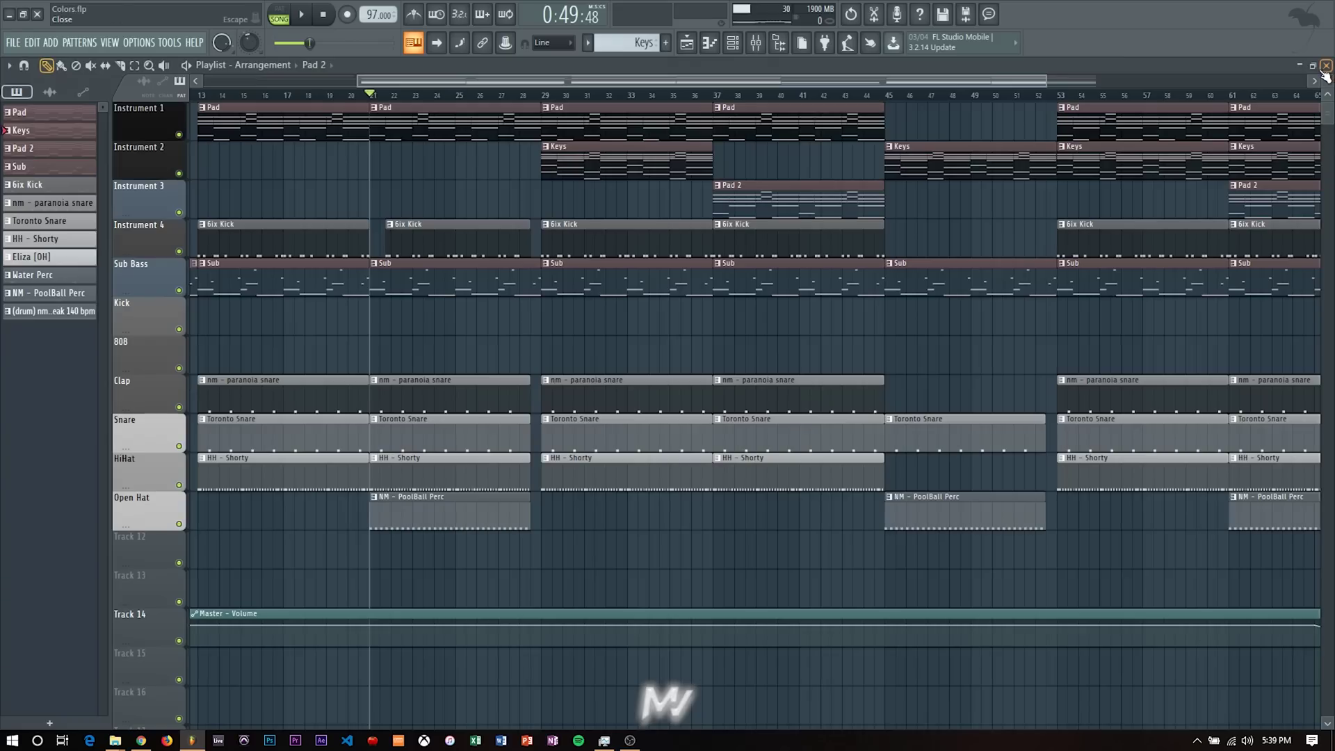
{"action": "left_click", "coordinate": [1326, 64]}
{"action": "left_click_drag", "start_coordinate": [546, 96], "coordinate": [711, 96]}
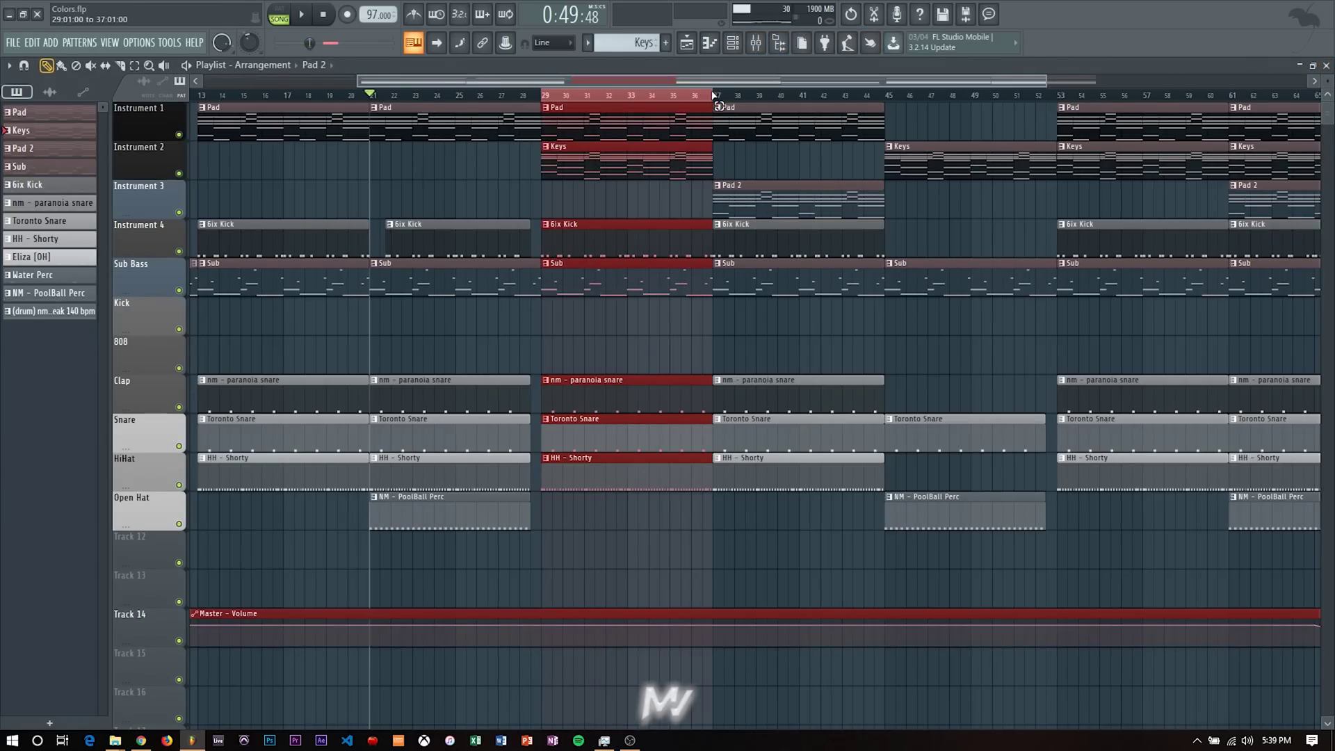
Step: Add FabFilter Pro-Q 3 to slot 3 of the Instrument 1 insert and open its preset list
{"action": "left_click", "coordinate": [756, 43]}
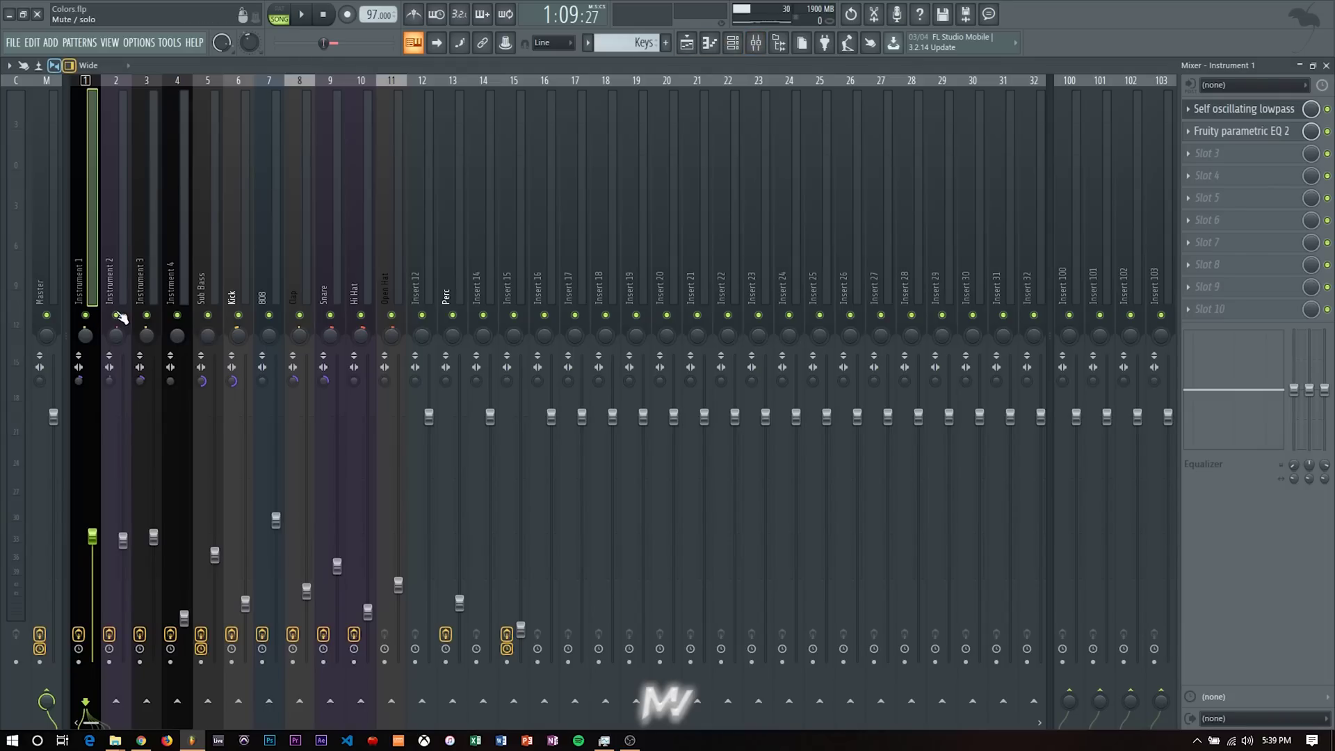
{"action": "left_click", "coordinate": [1207, 153]}
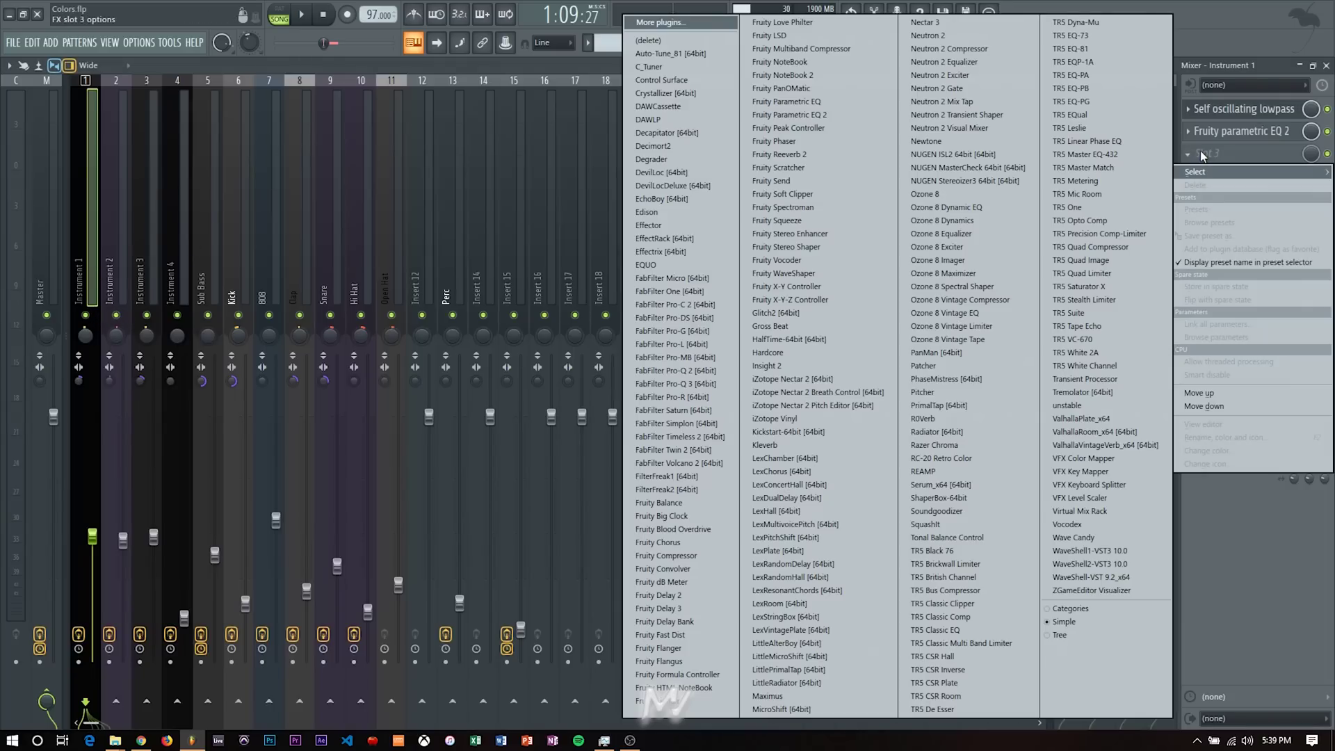
{"action": "left_click", "coordinate": [695, 385]}
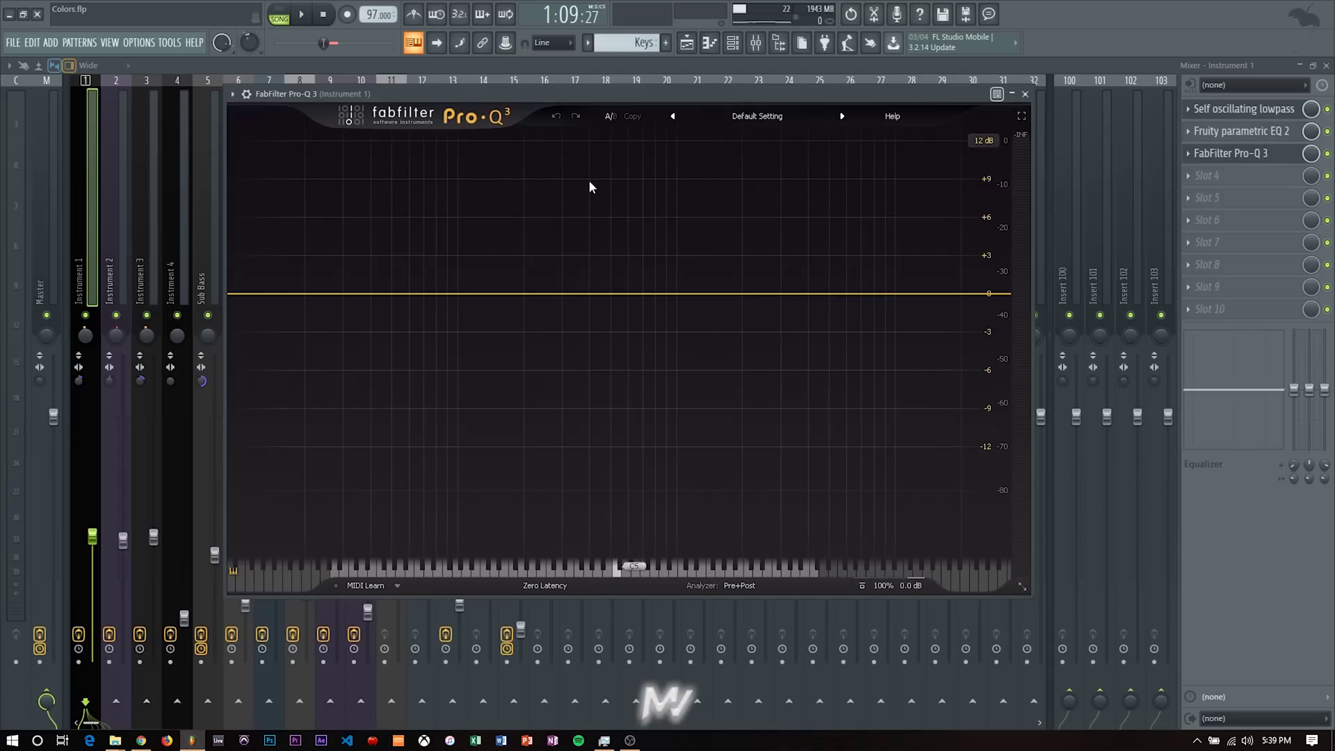
{"action": "left_click_drag", "start_coordinate": [475, 92], "coordinate": [478, 126]}
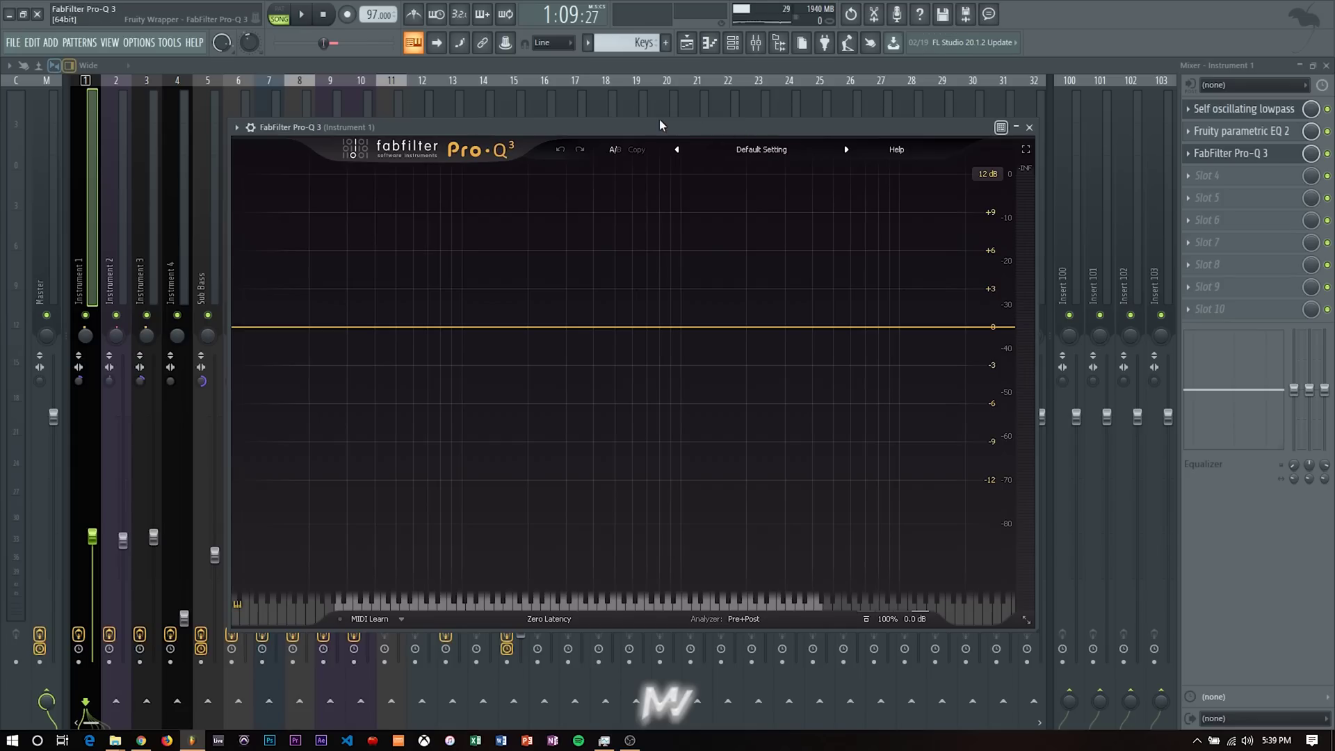
{"action": "left_click", "coordinate": [756, 150]}
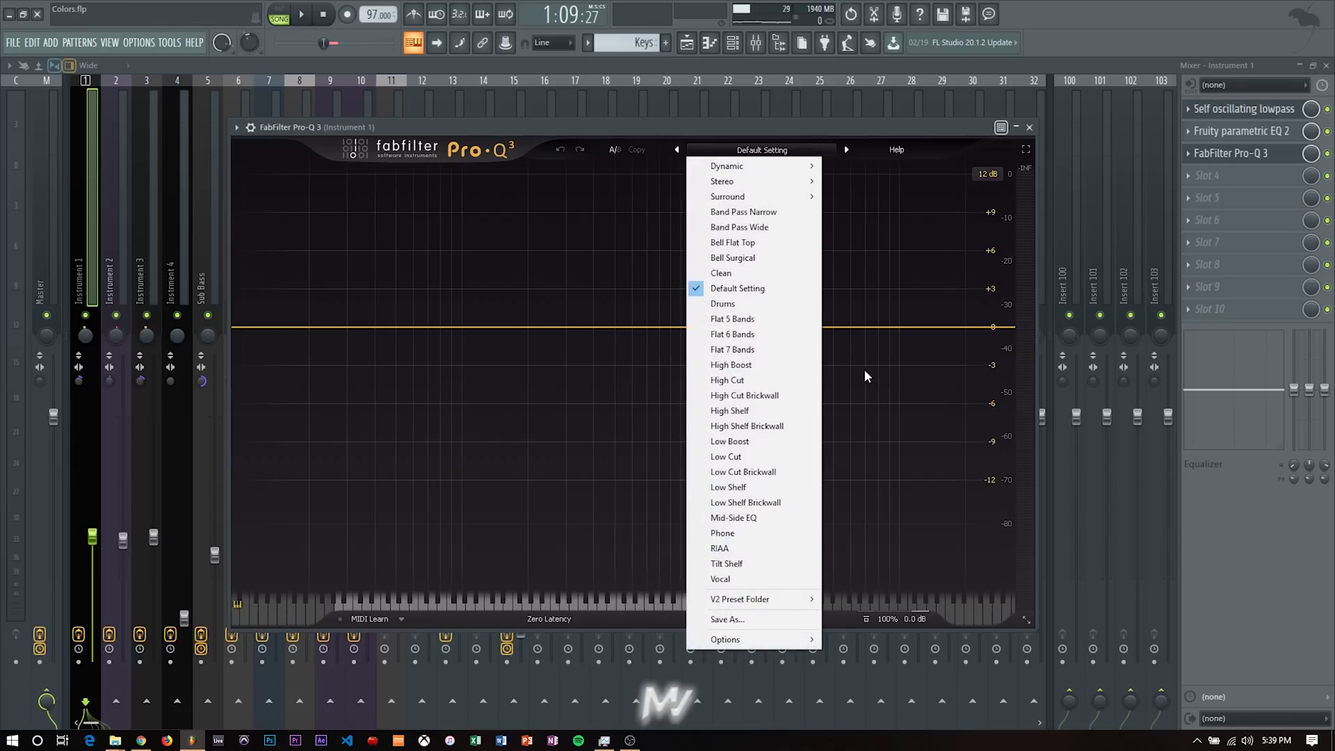
Step: Load Pro-Q 3's Mid-Side EQ preset and inspect its red low-cut band near 165 Hz
{"action": "left_click", "coordinate": [755, 518]}
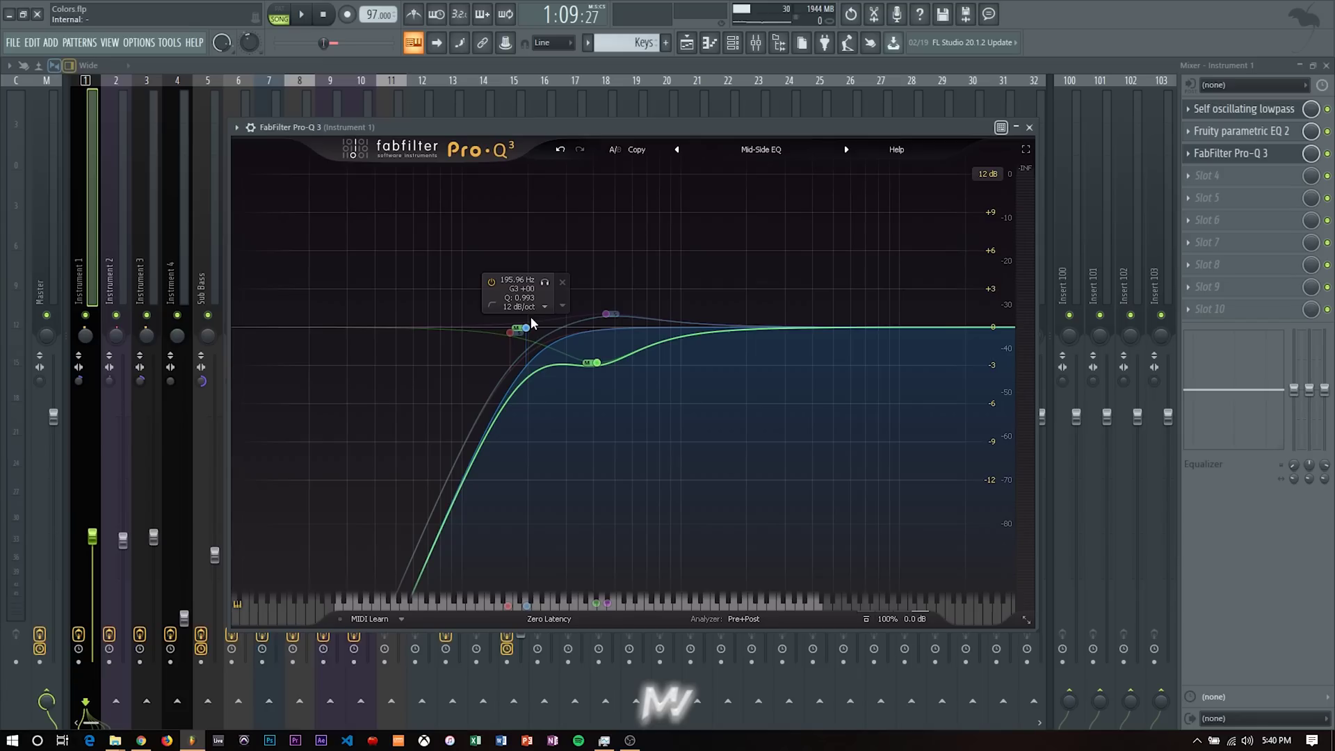
{"action": "left_click", "coordinate": [510, 333]}
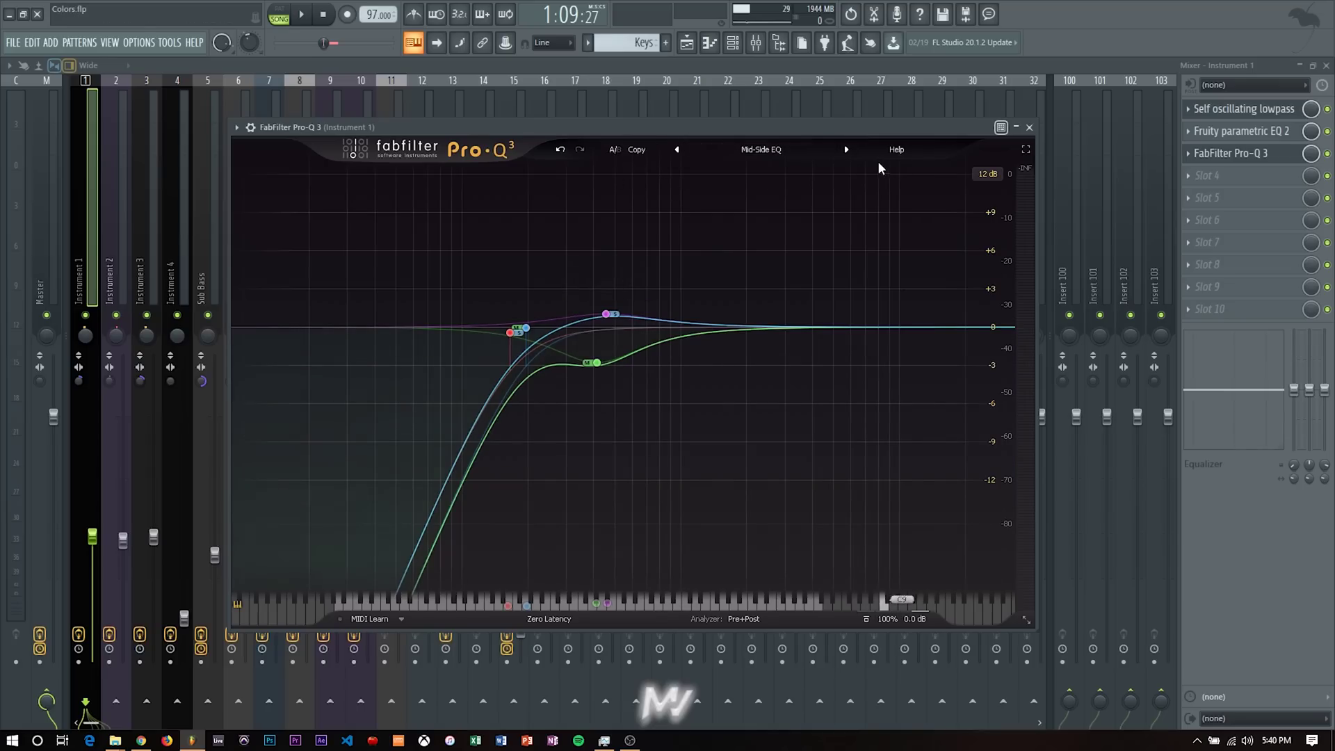
Step: Bypass Instrument 1's Pro-Q 3 and play briefly to compare the sound
{"action": "left_click", "coordinate": [1328, 153]}
{"action": "key", "text": "space"}
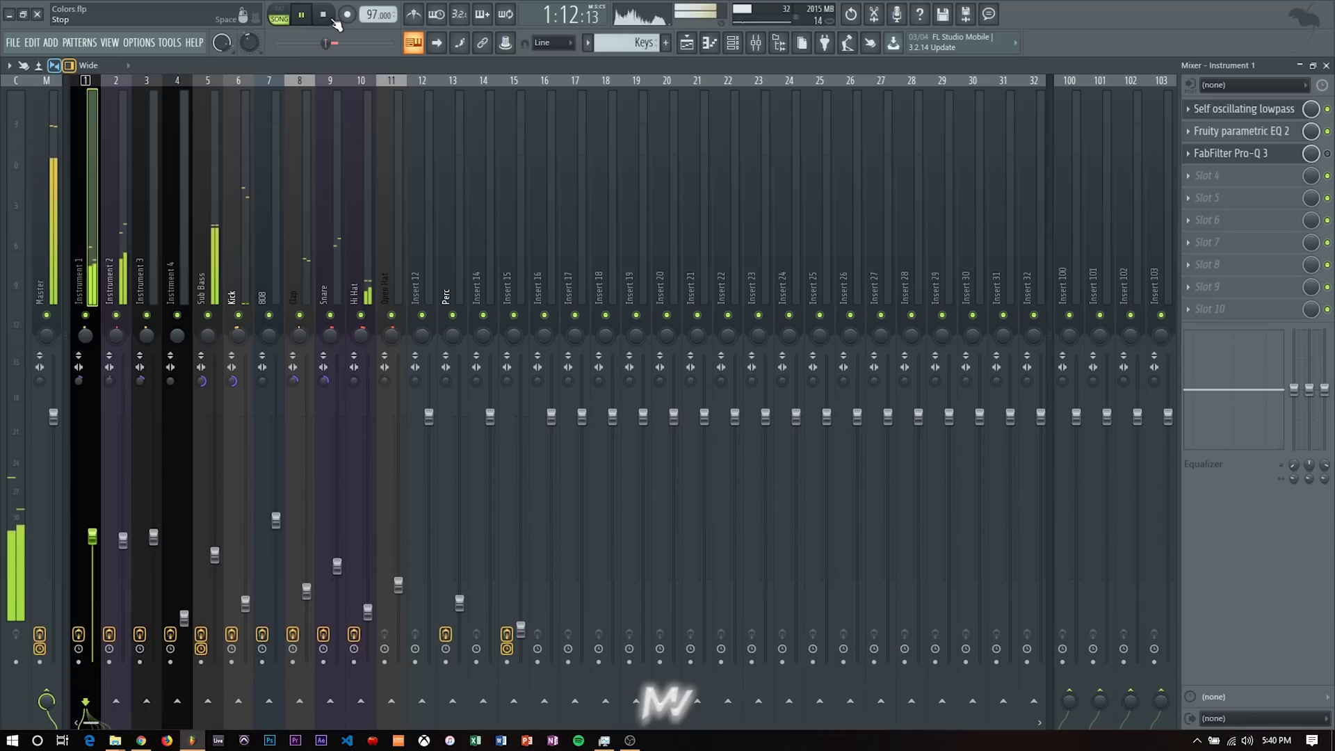
{"action": "key", "text": "space"}
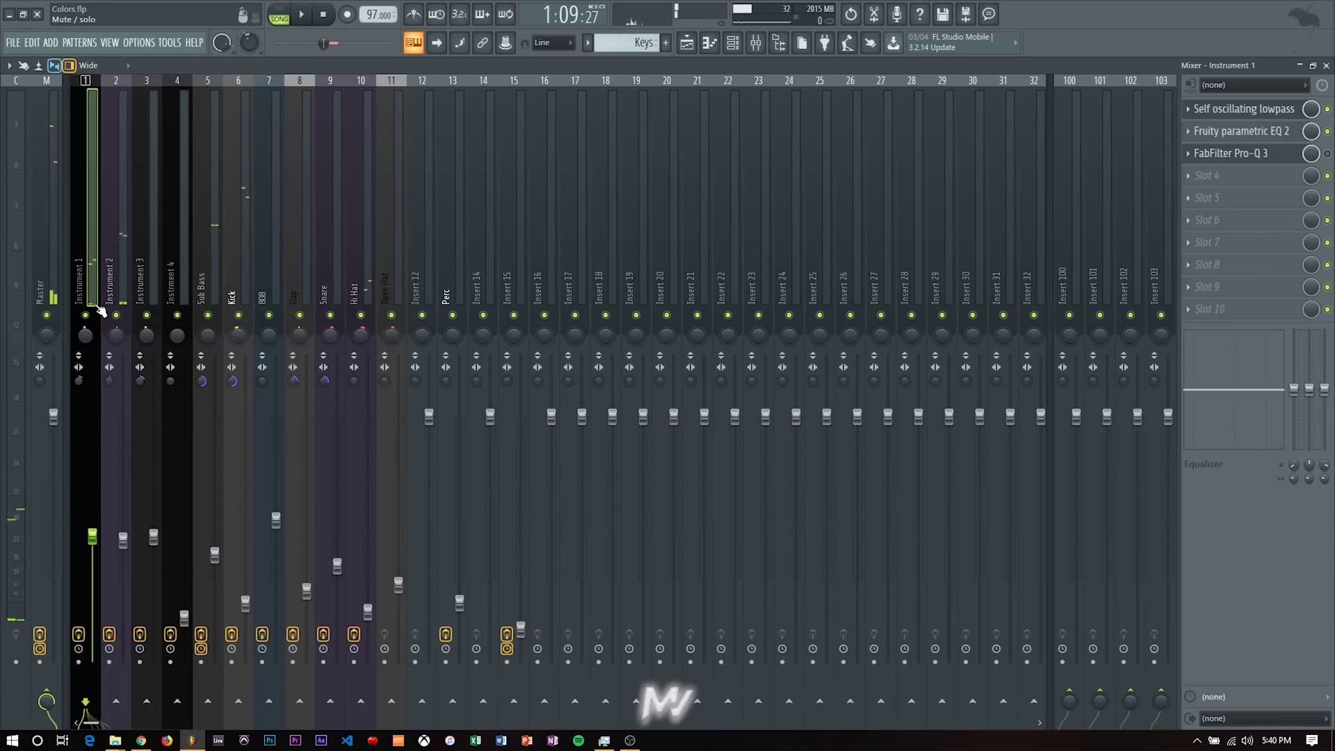
Step: Solo Instrument 1 and review its Mid-Side Pro-Q 3 curve while the song plays
{"action": "right_click", "coordinate": [86, 316]}
{"action": "key", "text": "space"}
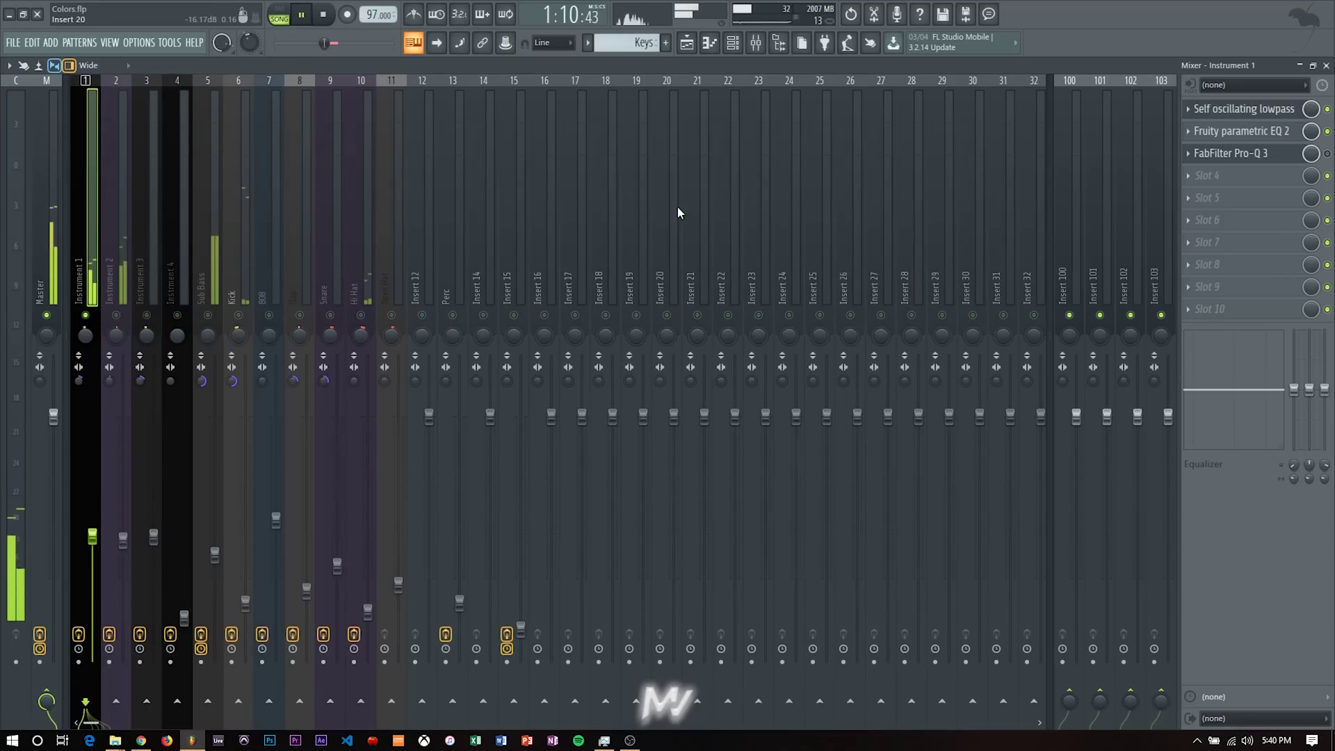
{"action": "left_click", "coordinate": [1244, 155]}
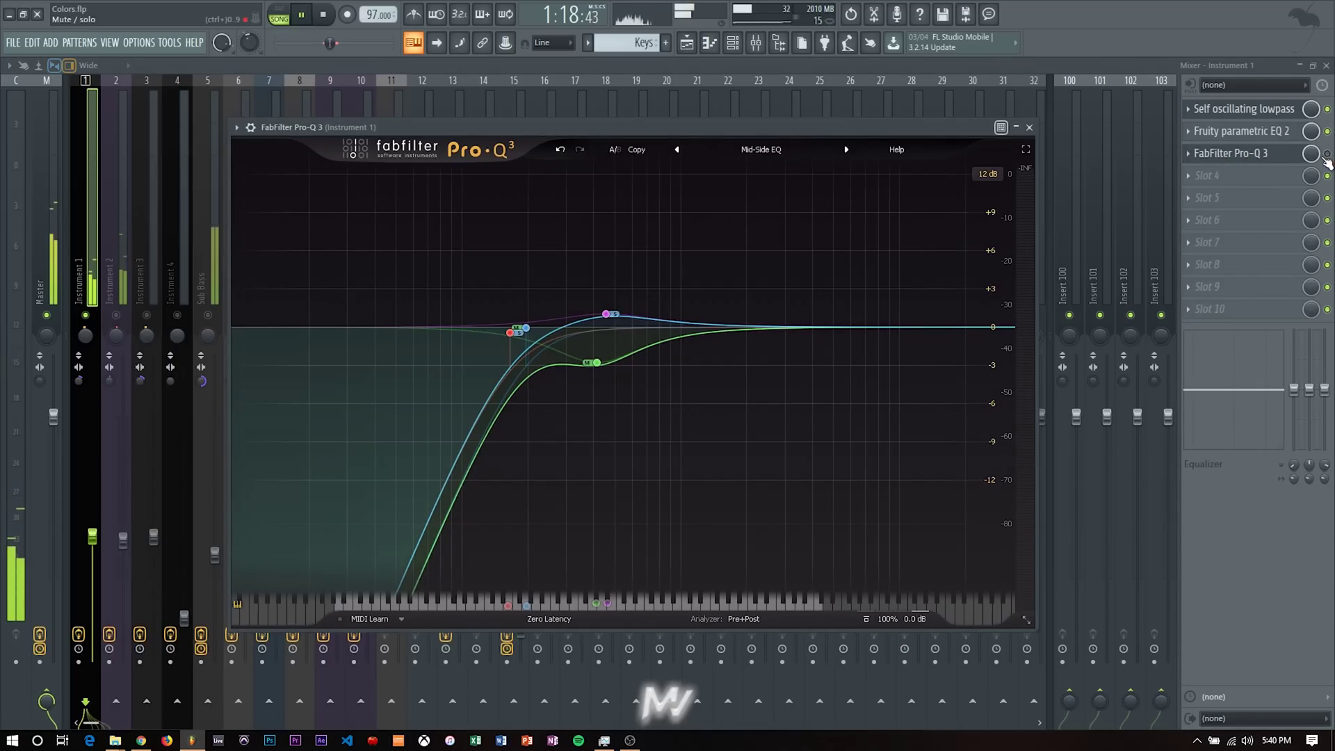
{"action": "left_click", "coordinate": [1298, 157]}
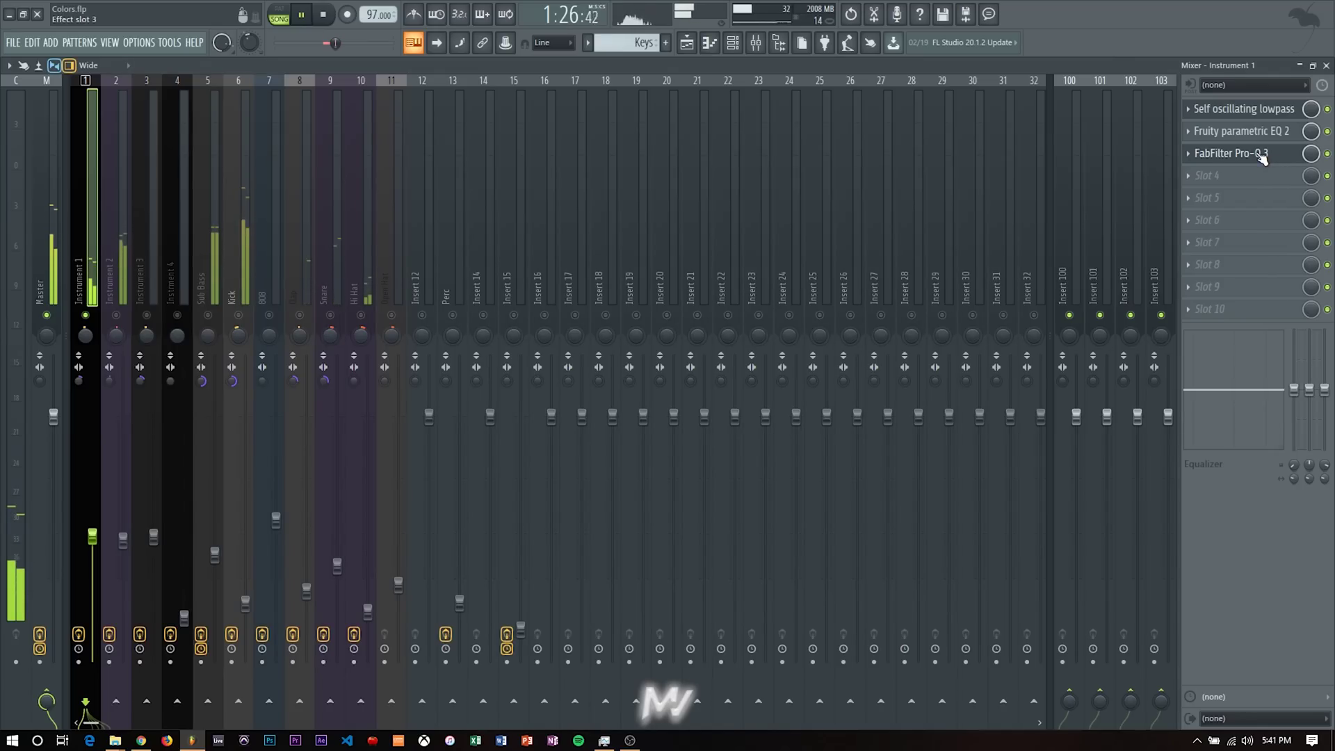
{"action": "key", "text": "space"}
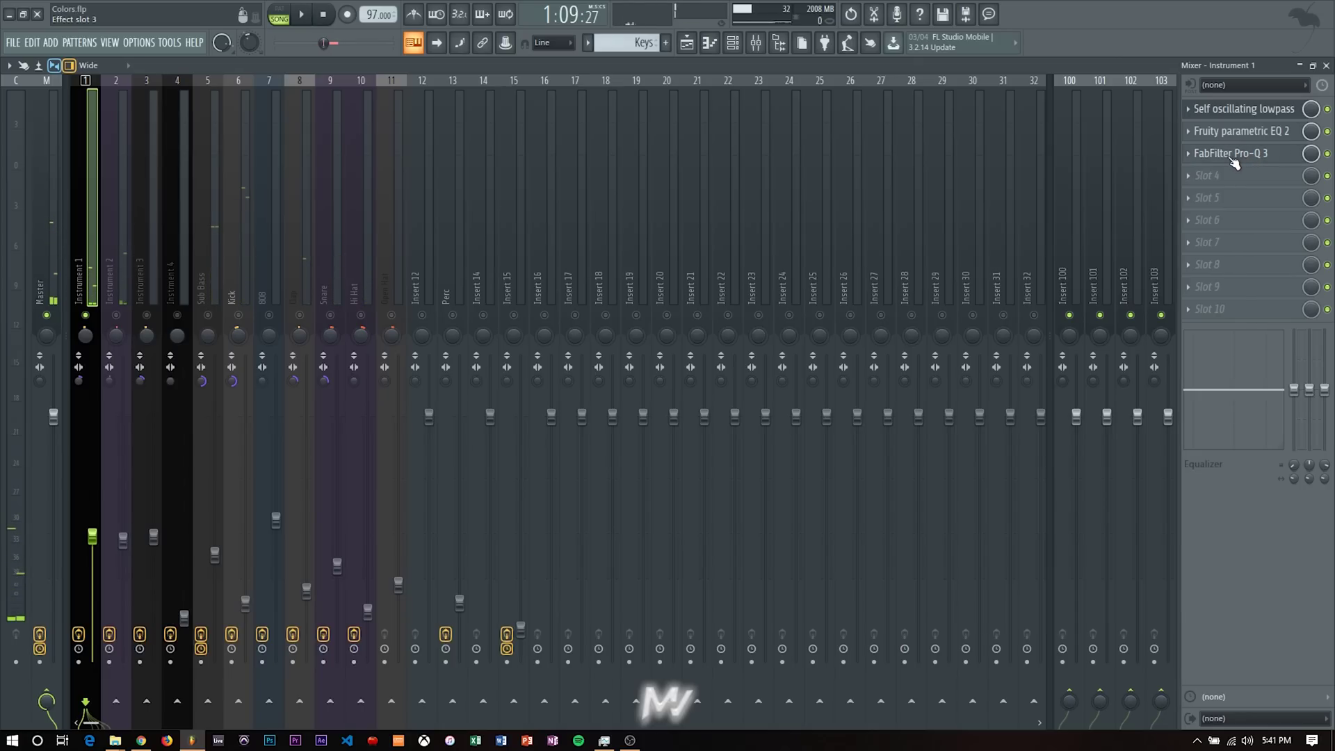
{"action": "left_click", "coordinate": [1233, 156]}
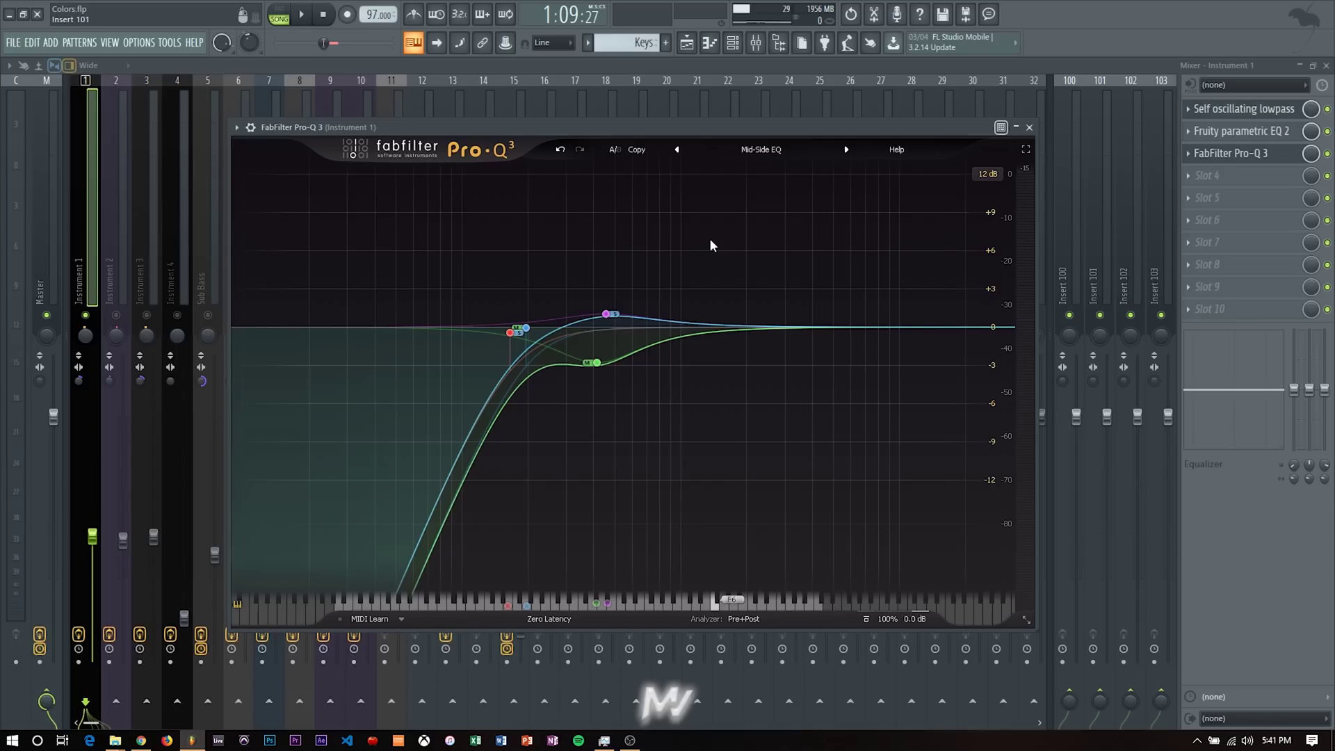
Step: Load FabFilter Pro-Q 3 with the Mid-Side EQ preset into Instrument 2's third effect slot
{"action": "left_click", "coordinate": [1030, 128]}
{"action": "left_click", "coordinate": [120, 295]}
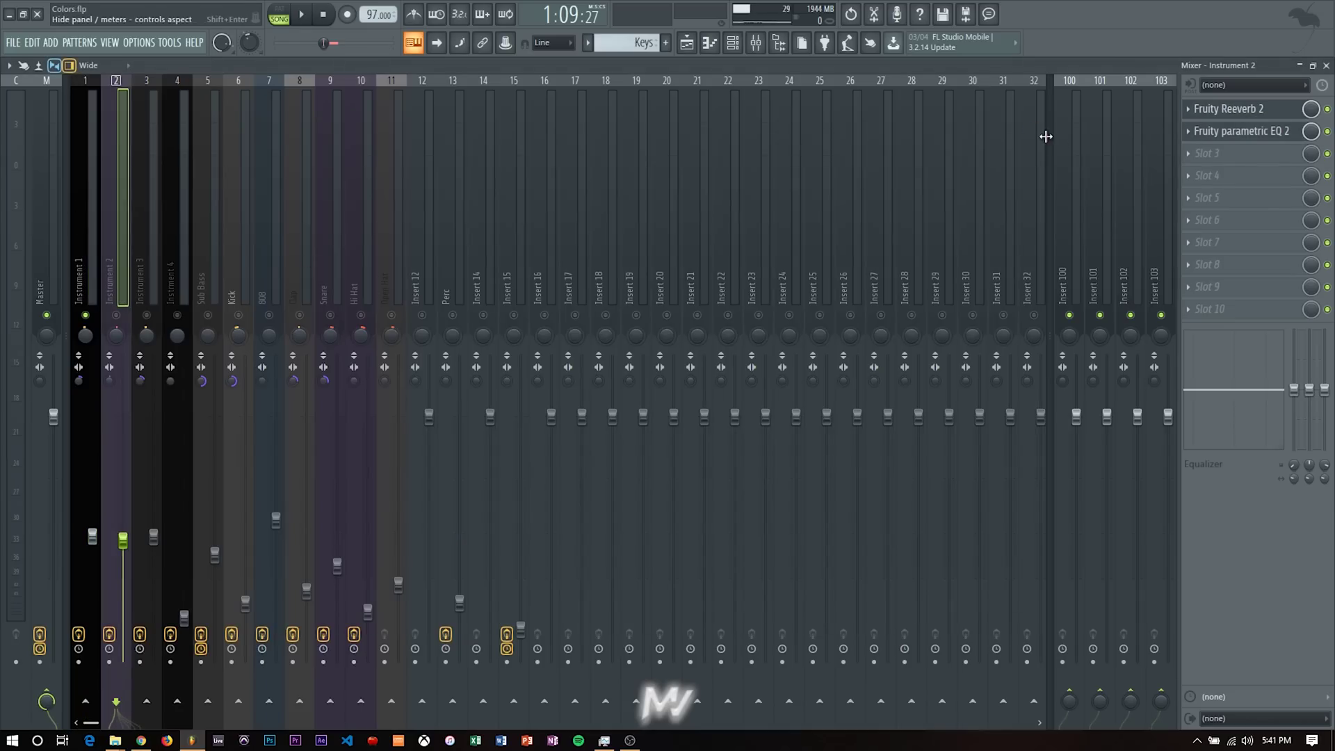
{"action": "left_click", "coordinate": [1210, 154]}
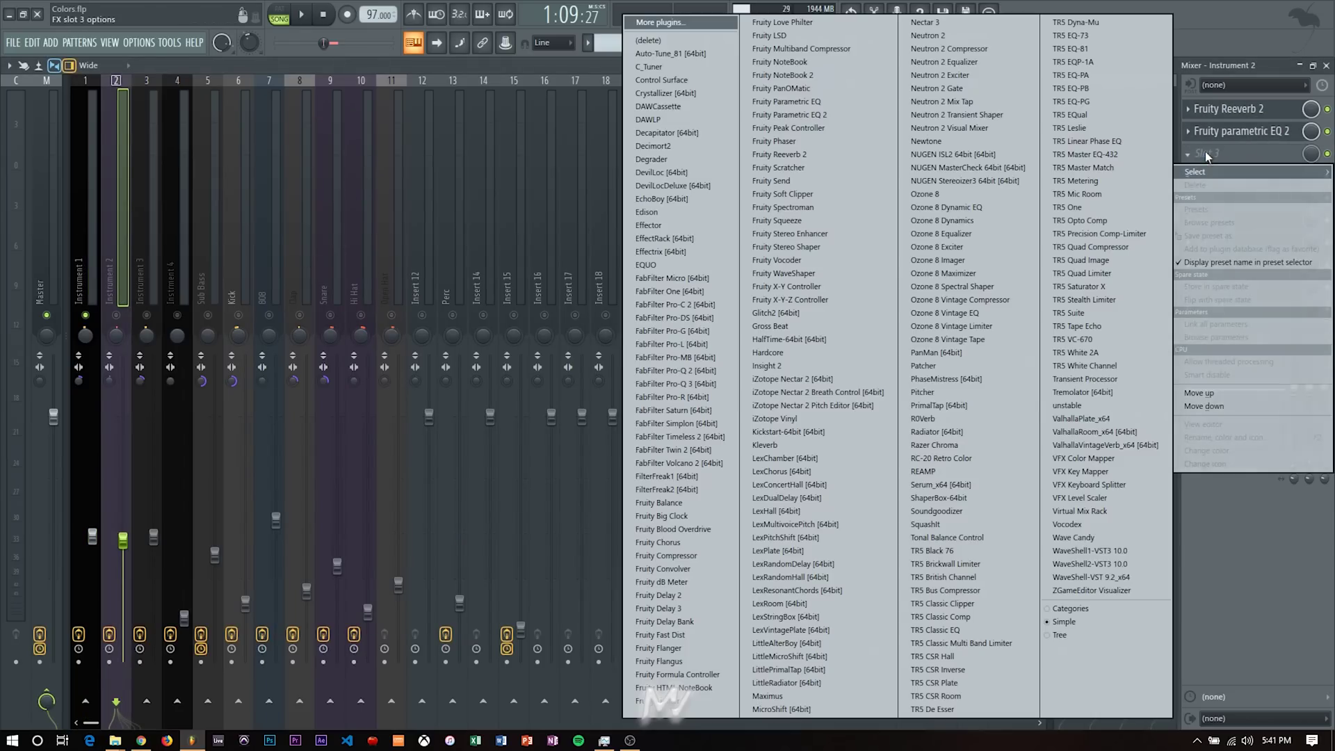
{"action": "left_click", "coordinate": [708, 384]}
{"action": "left_click", "coordinate": [711, 143]}
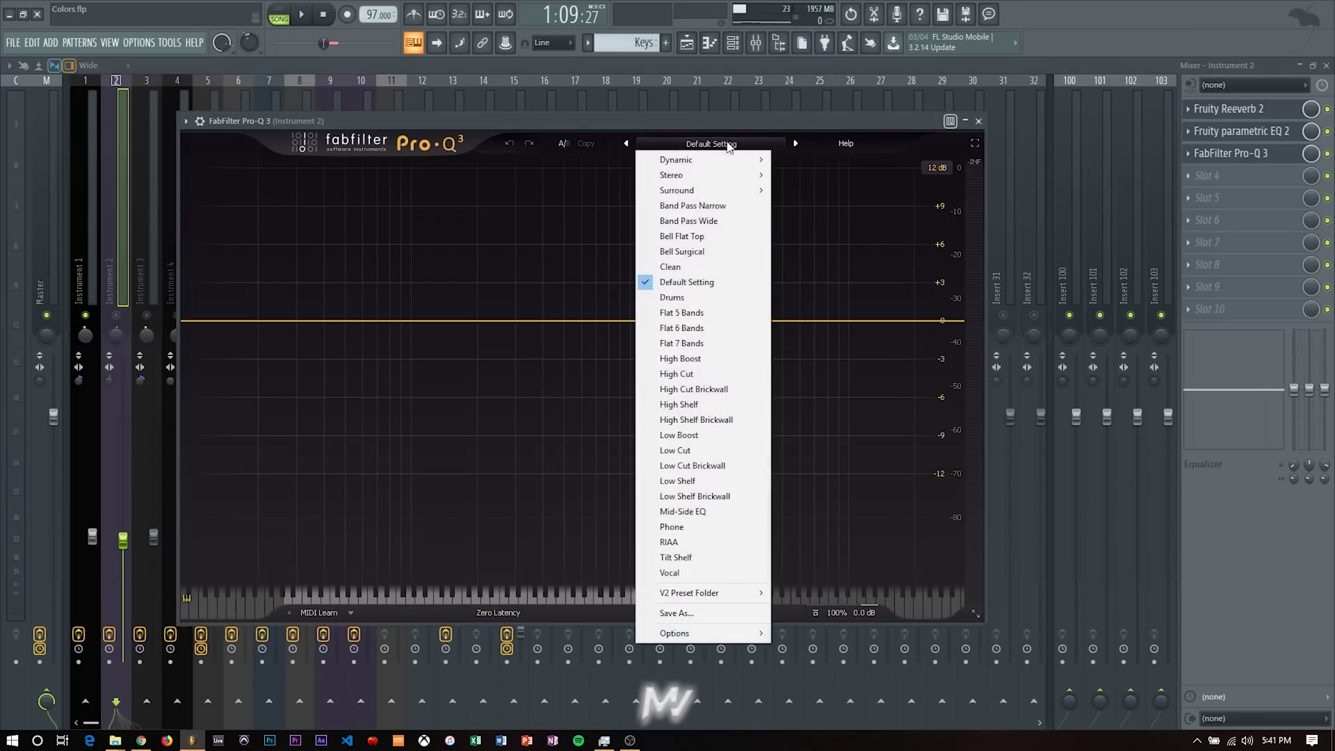
{"action": "left_click", "coordinate": [715, 510]}
Step: Solo Instrument 2 instead of Instrument 1 and bypass its Pro-Q 3 to compare
{"action": "left_click", "coordinate": [965, 123]}
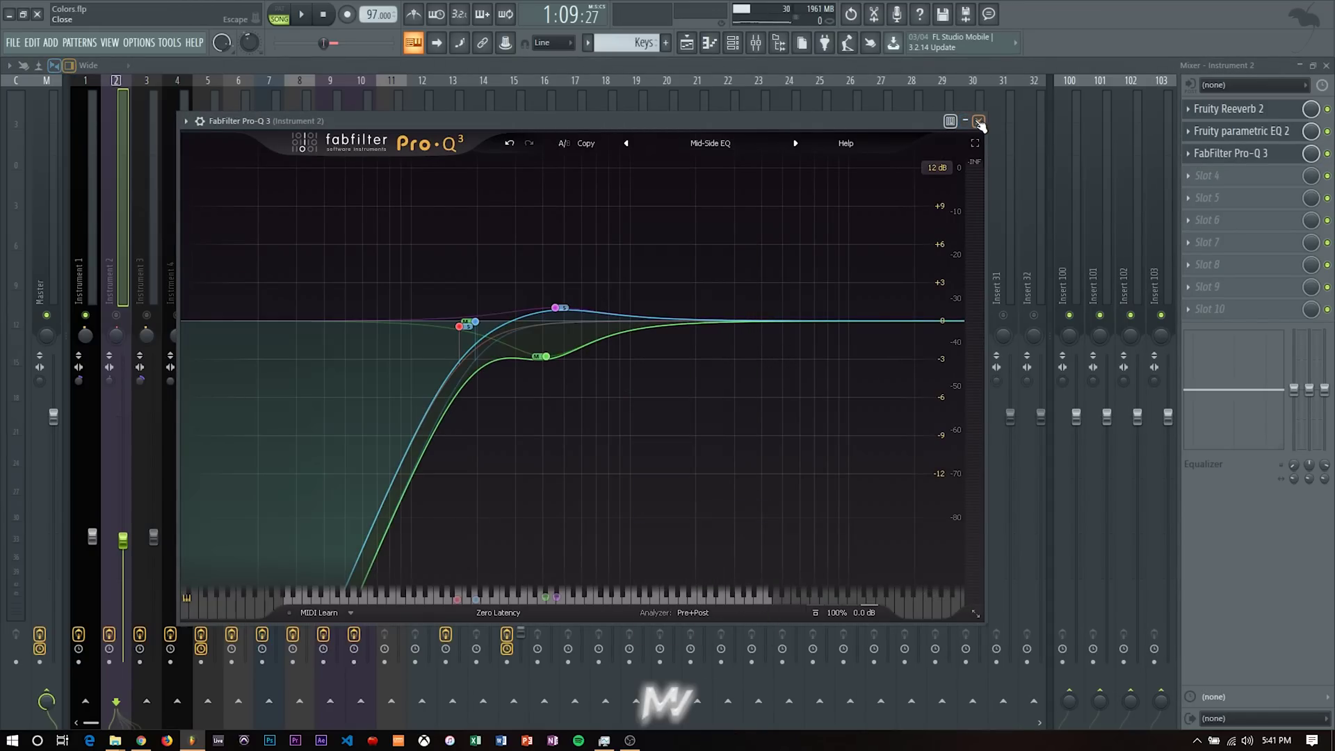
{"action": "left_click", "coordinate": [87, 317]}
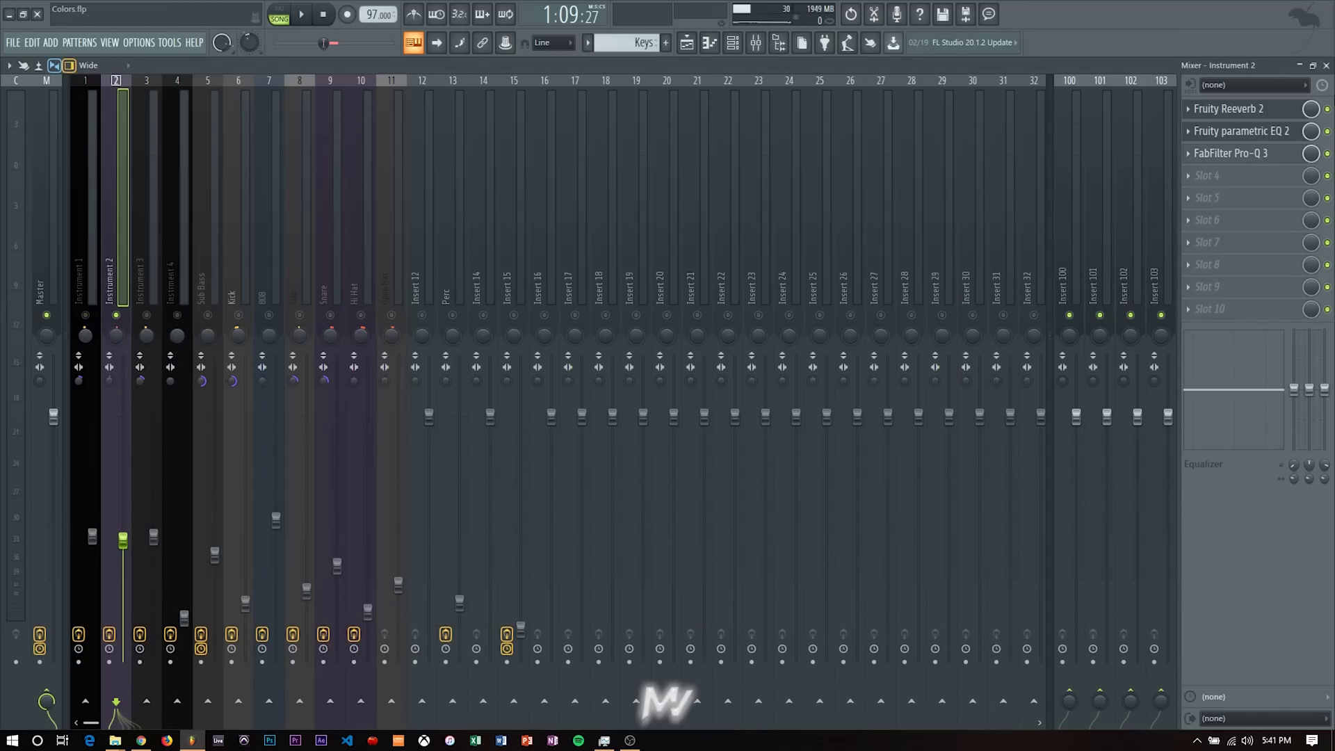
{"action": "left_click", "coordinate": [1328, 153]}
Step: Play the song and check Instrument 2's Pro-Q 3 Mid-Side curve in its editor
{"action": "key", "text": "space"}
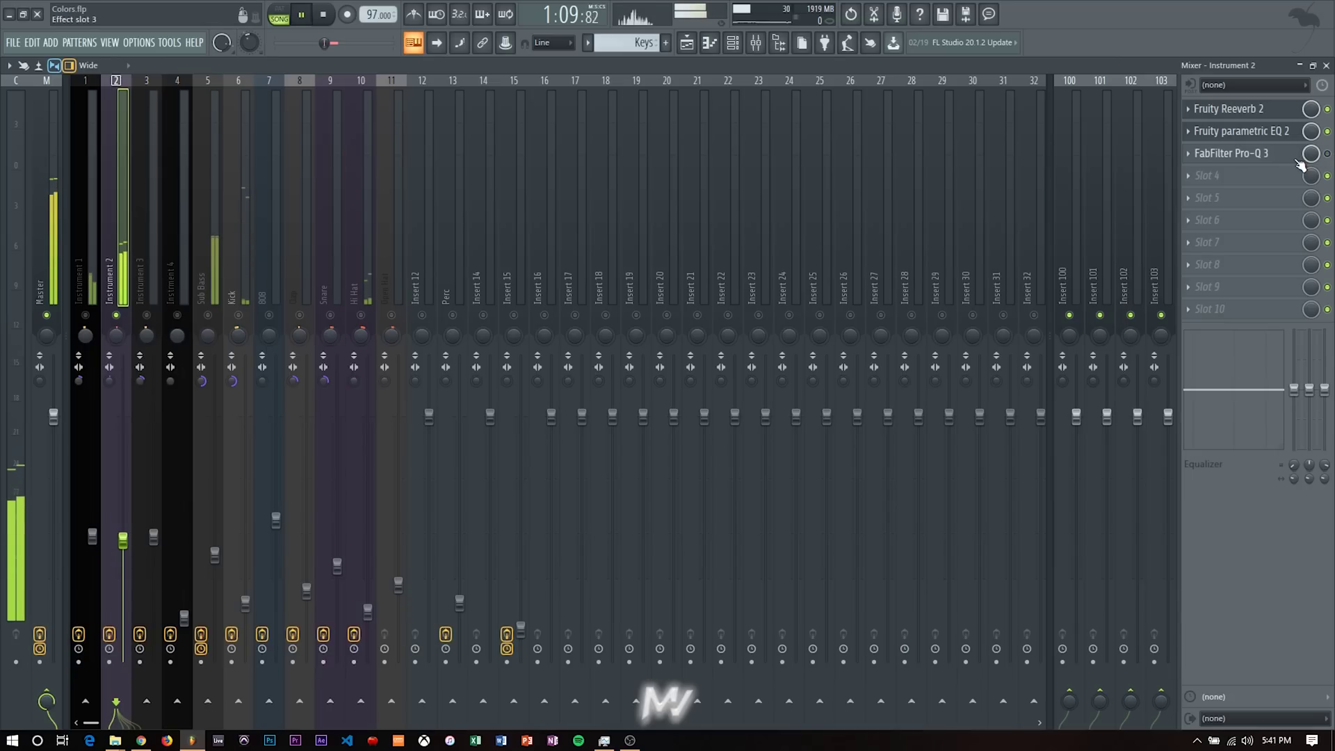
{"action": "left_click", "coordinate": [1237, 153]}
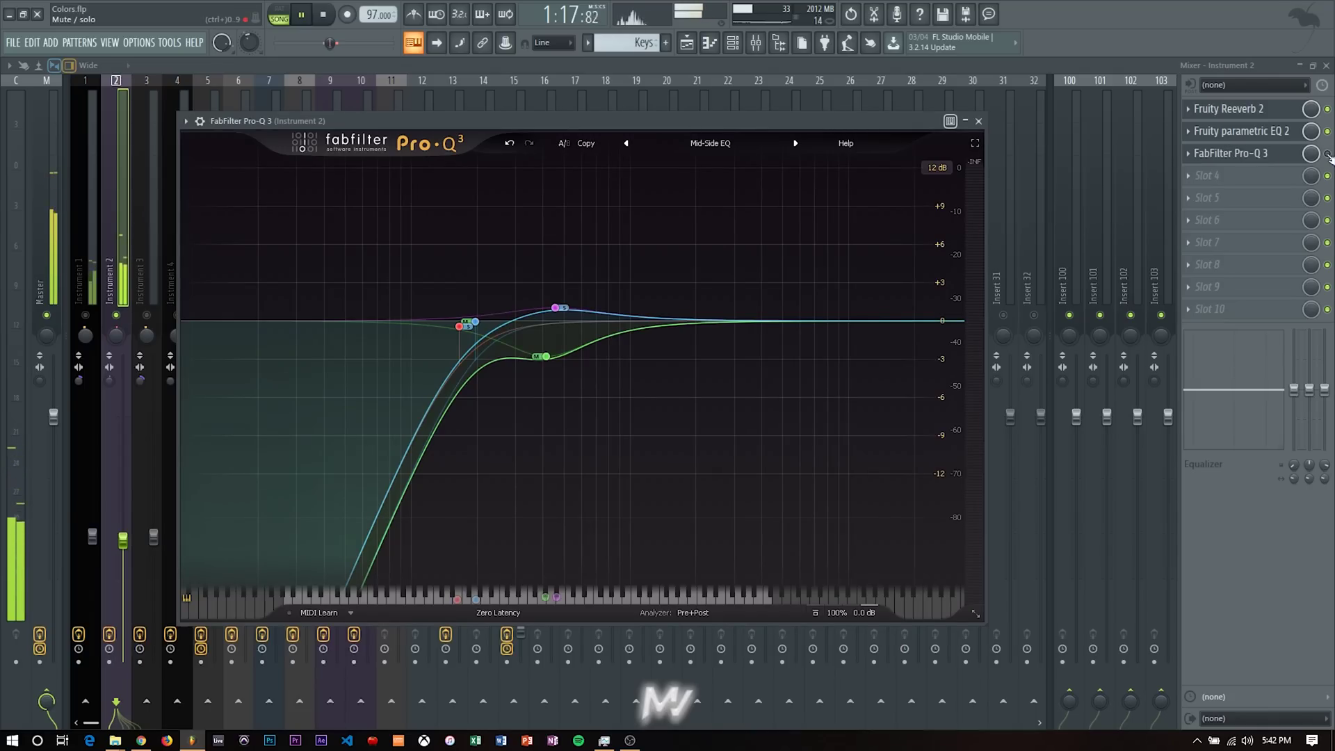
{"action": "left_click", "coordinate": [1285, 157]}
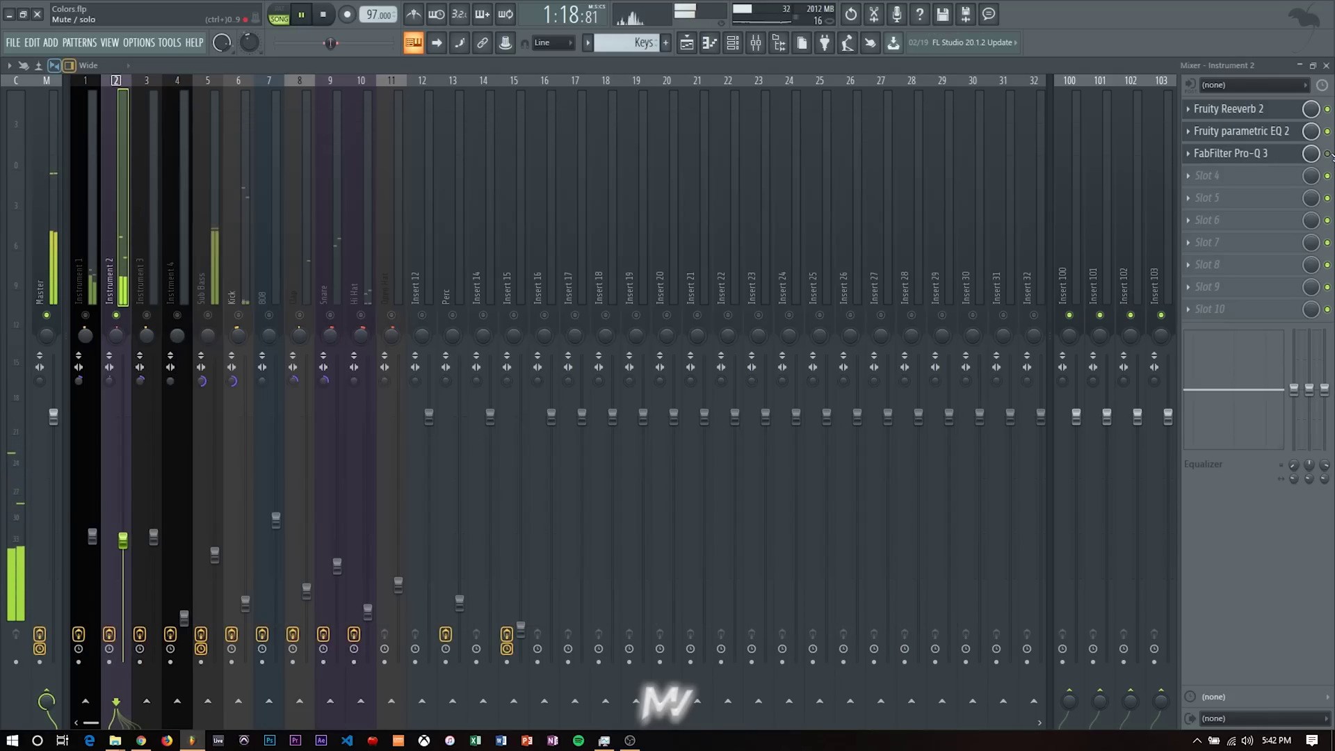
Step: Move Instrument 2's mid cut band to 559.82 Hz at -2.78 dB with a wider Q
{"action": "left_click", "coordinate": [1279, 157]}
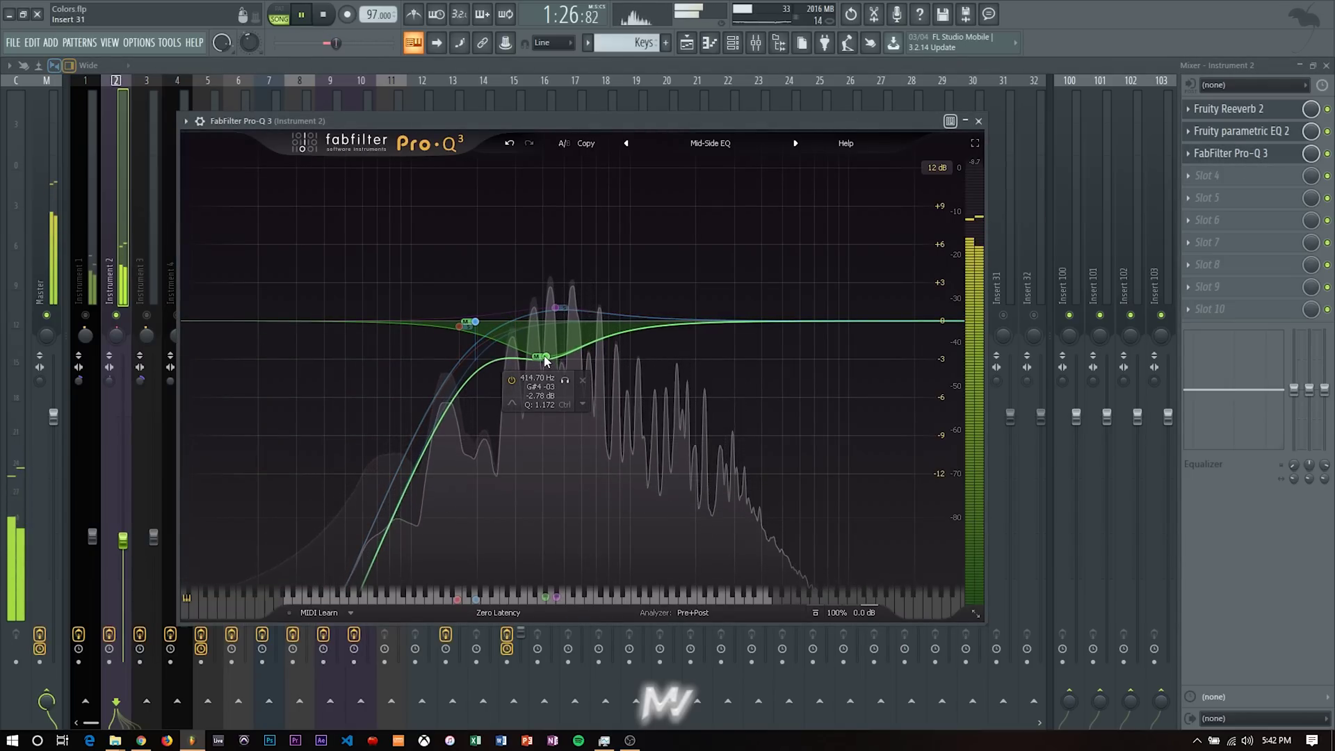
{"action": "key", "text": "space"}
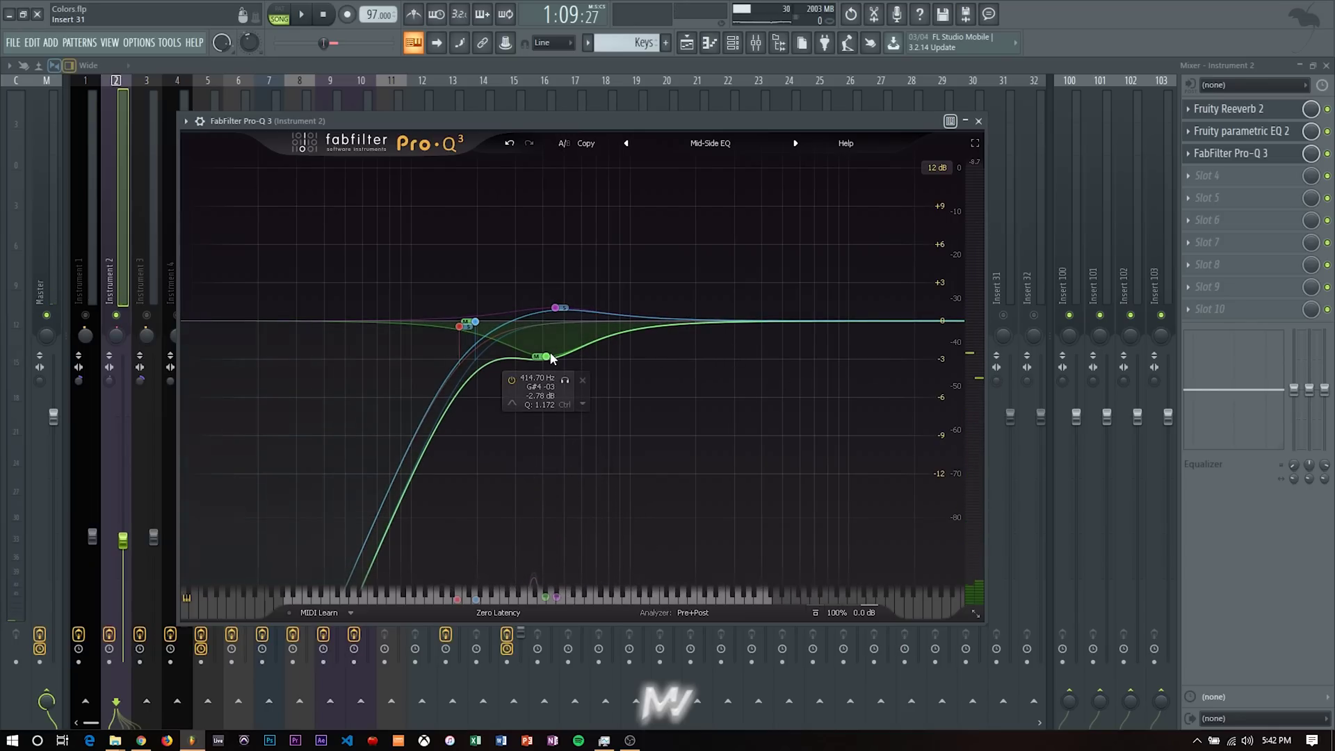
{"action": "left_click_drag", "start_coordinate": [545, 357], "coordinate": [578, 360]}
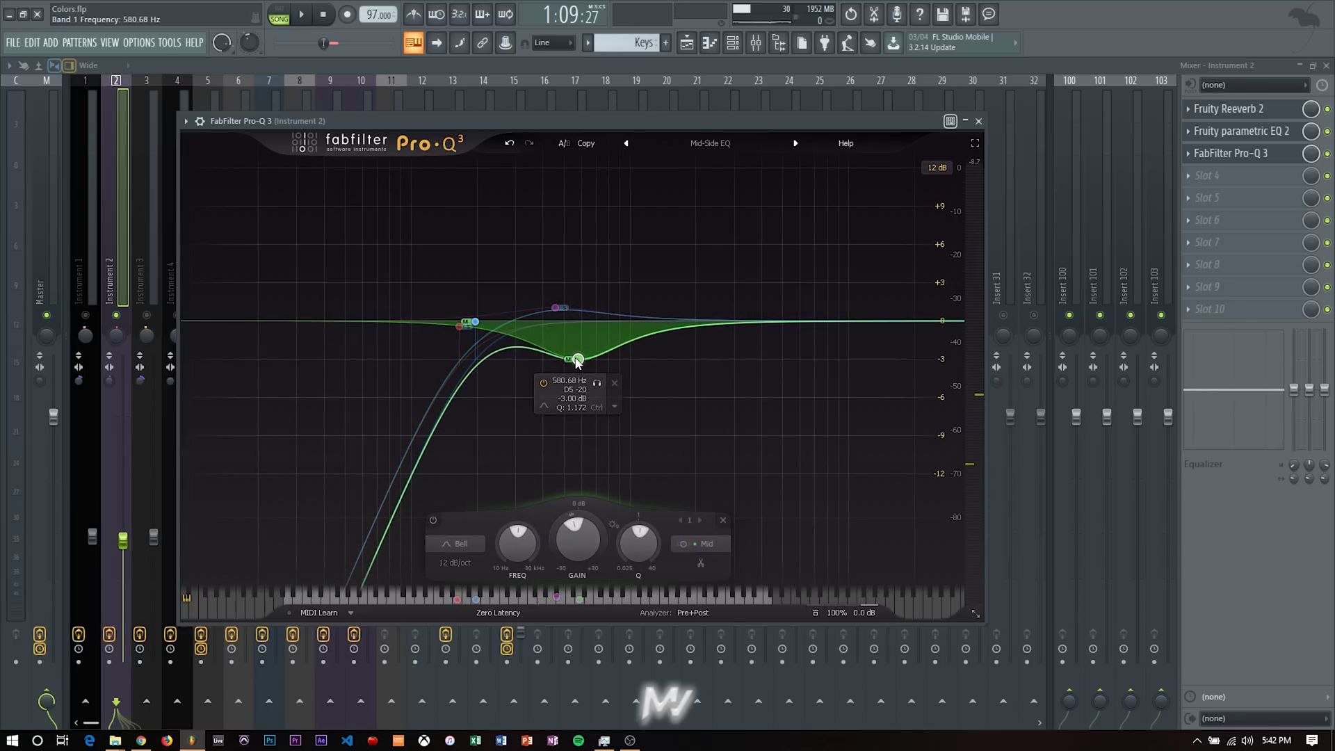
{"action": "scroll", "coordinate": [577, 360], "scroll_direction": "down", "scroll_amount": 3}
{"action": "scroll", "coordinate": [577, 360], "scroll_direction": "down", "scroll_amount": 4}
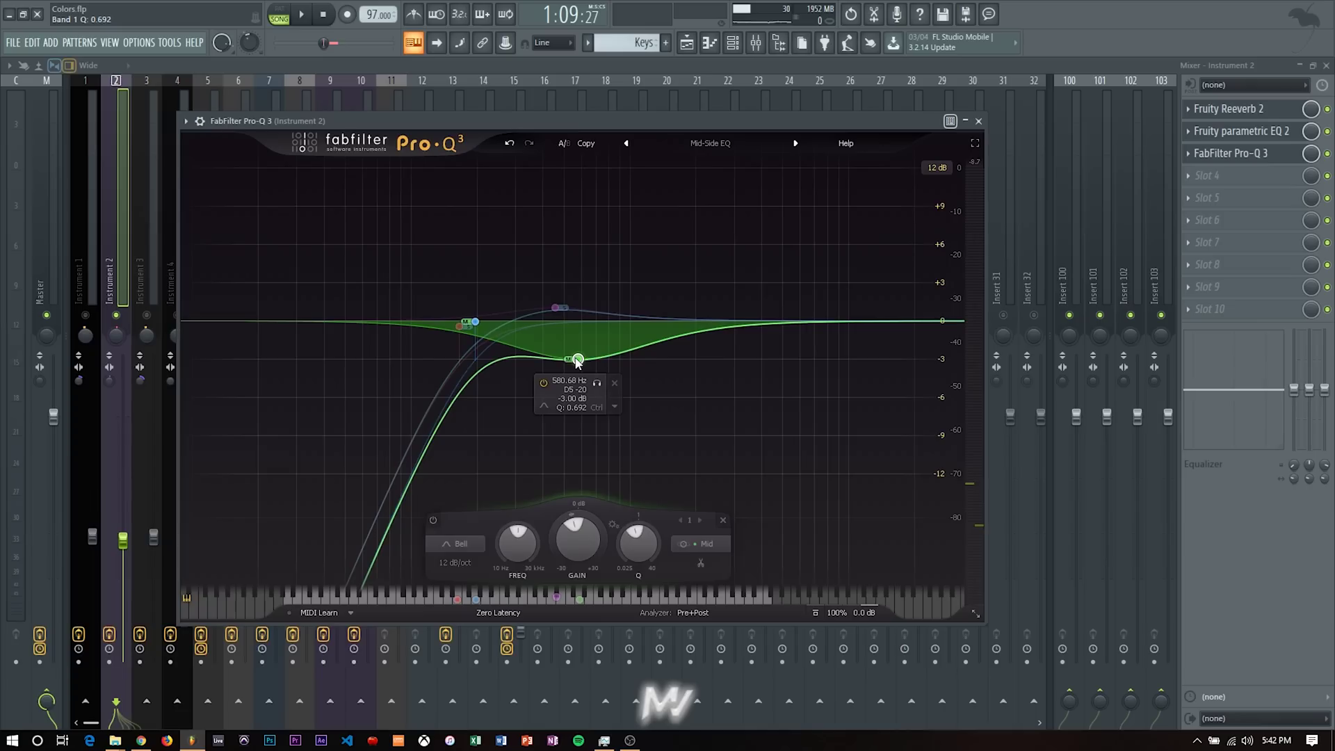
{"action": "left_click_drag", "start_coordinate": [582, 361], "coordinate": [585, 362]}
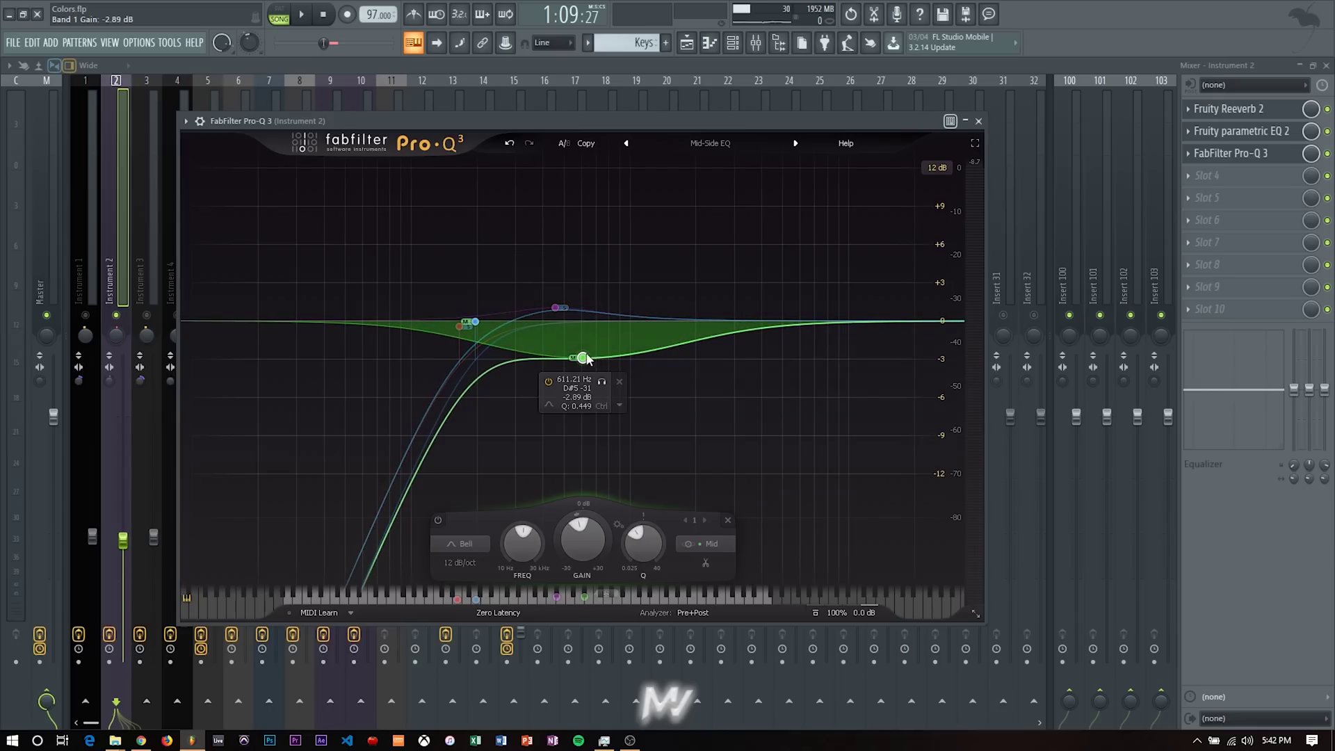
{"action": "left_click_drag", "start_coordinate": [587, 358], "coordinate": [576, 358]}
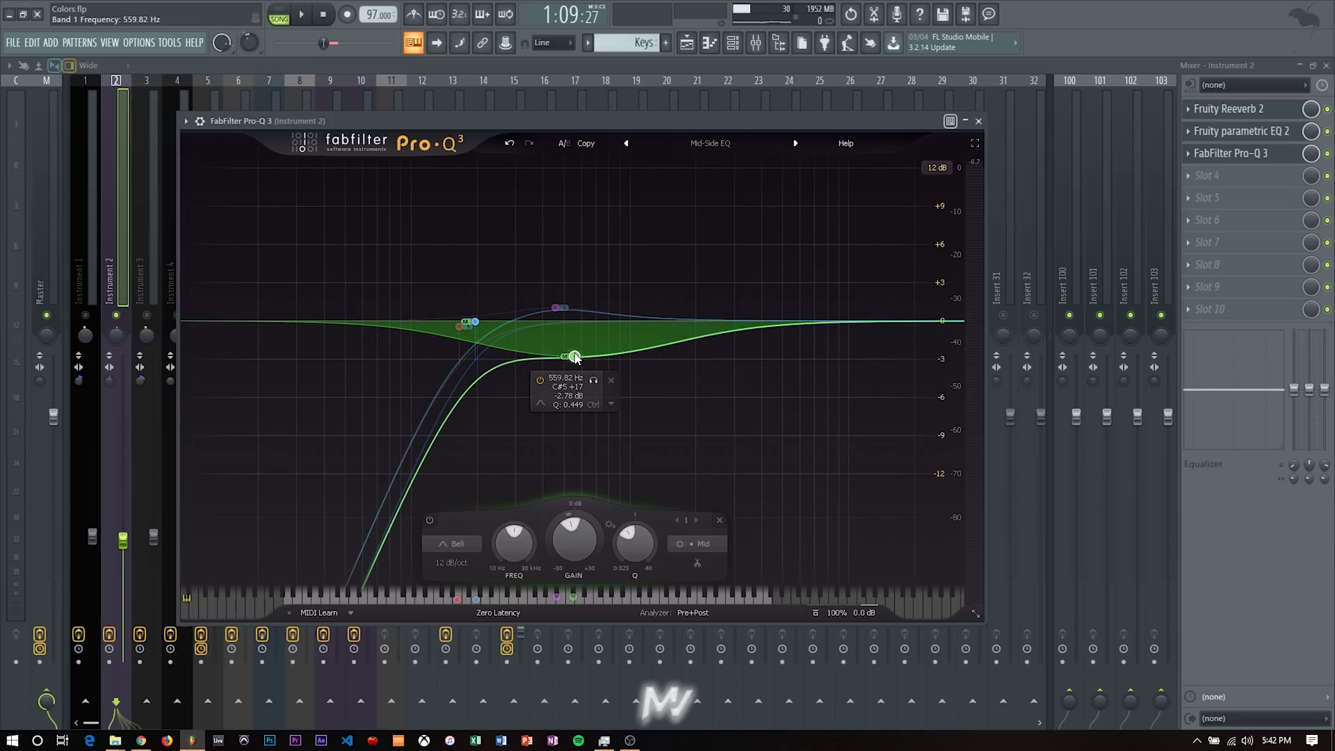
{"action": "key", "text": "space"}
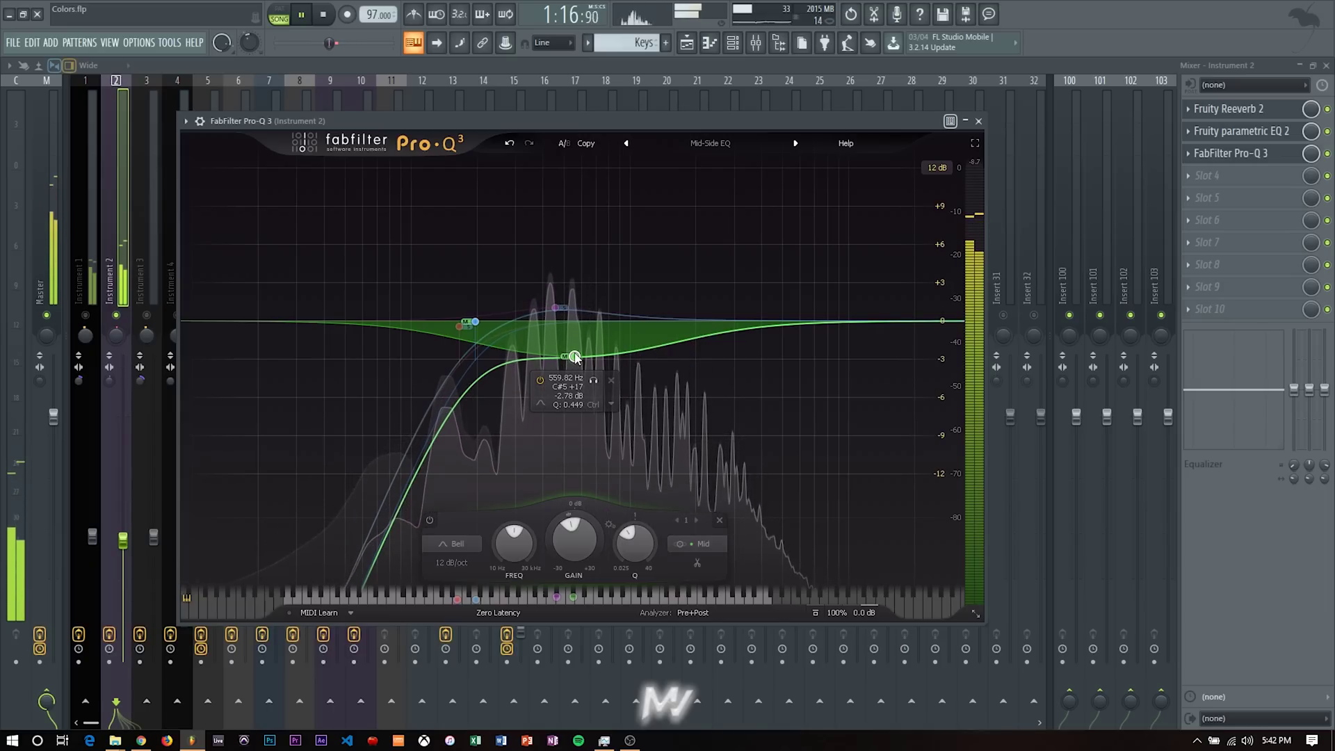
{"action": "key", "text": "space"}
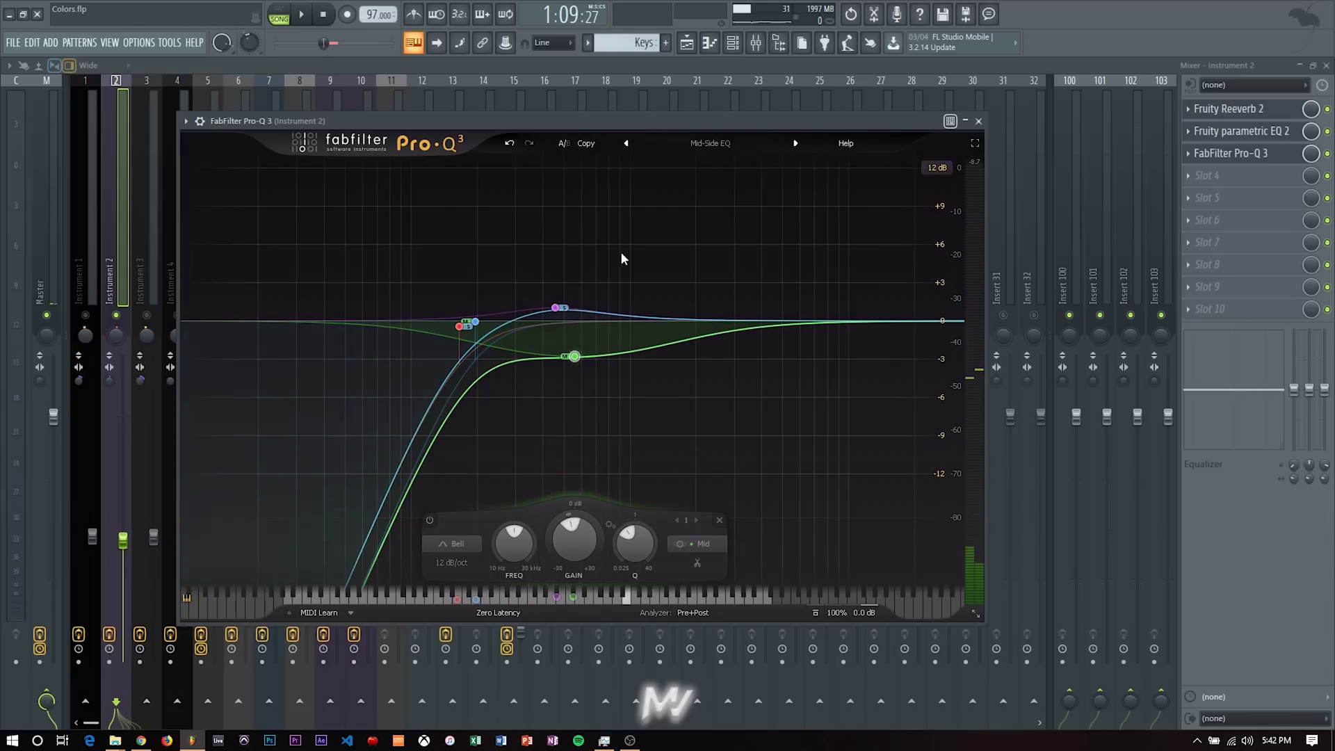
Step: Nudge the side boost band to 465.10 Hz at +1.10 dB
{"action": "mouse_move", "coordinate": [558, 308]}
{"action": "left_click_drag", "start_coordinate": [560, 311], "coordinate": [565, 307]}
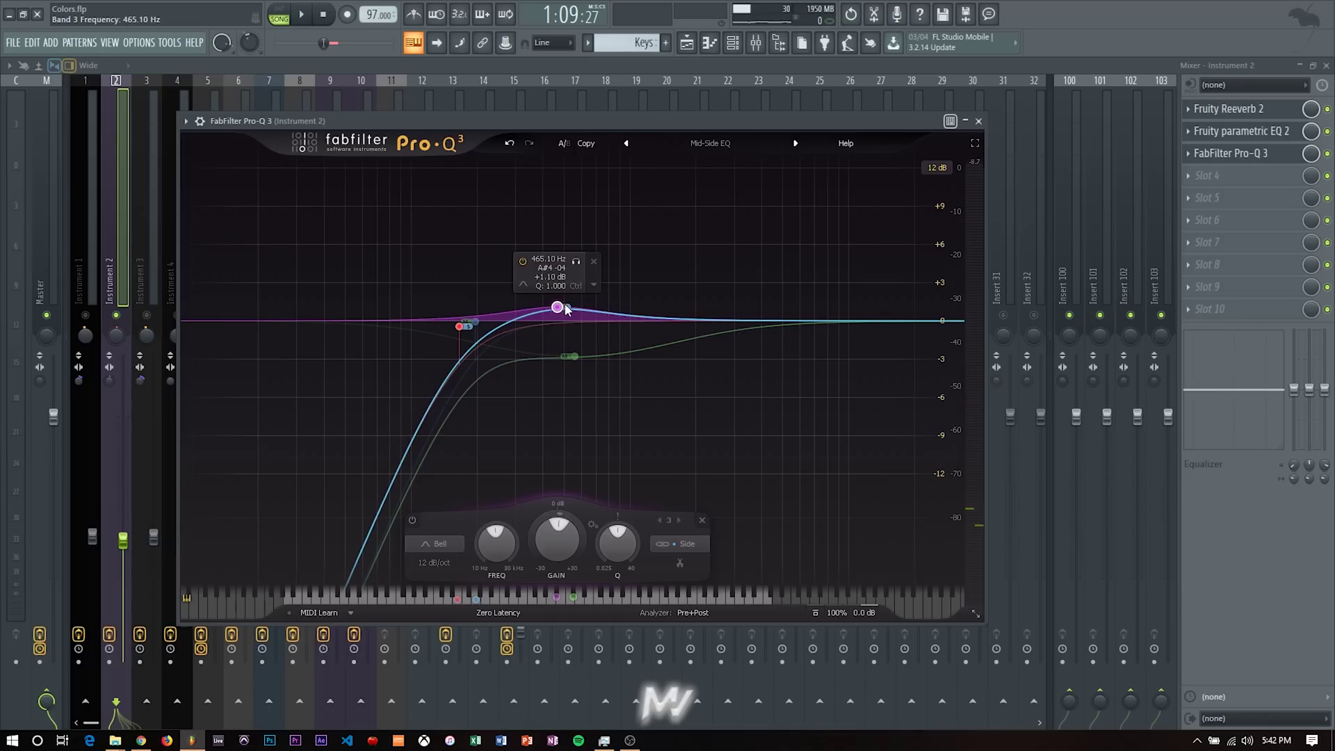
{"action": "mouse_move", "coordinate": [576, 359]}
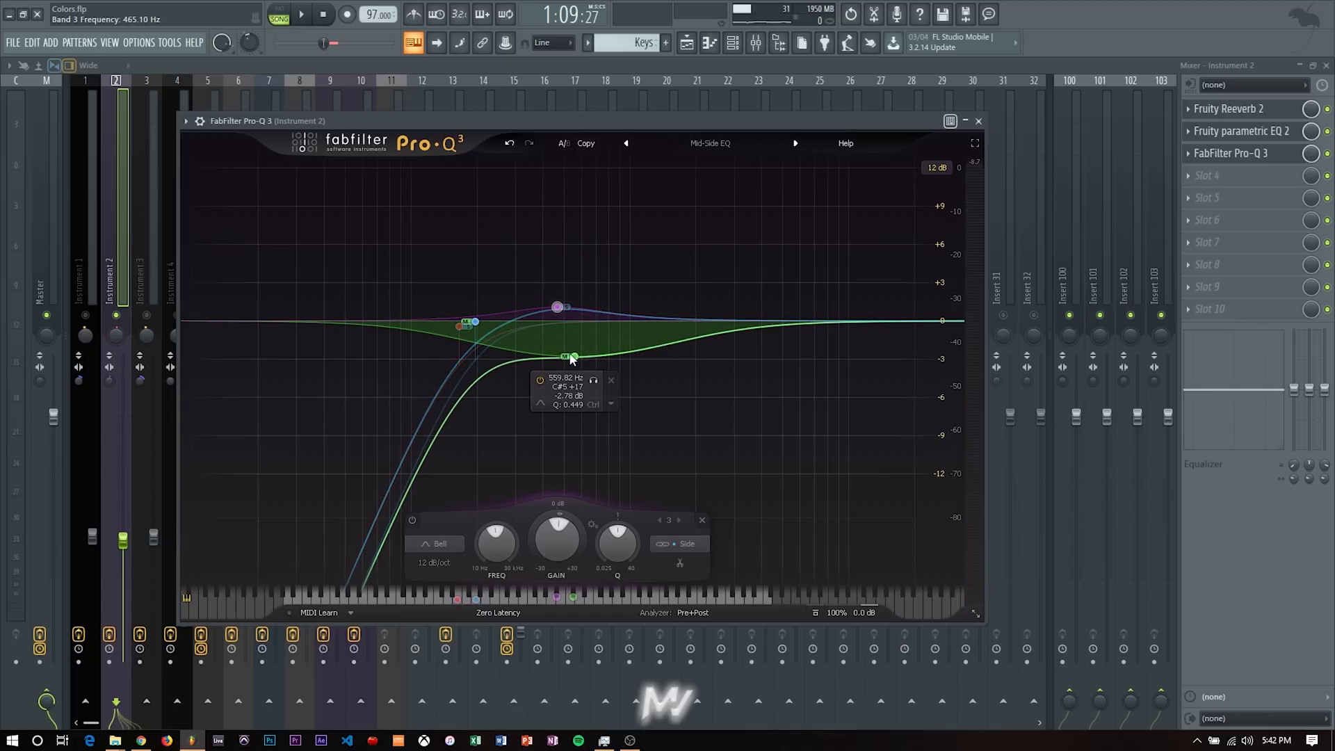
Step: Unmute Instrument 1 and every other mixer track, then play the full mix
{"action": "left_click", "coordinate": [978, 121]}
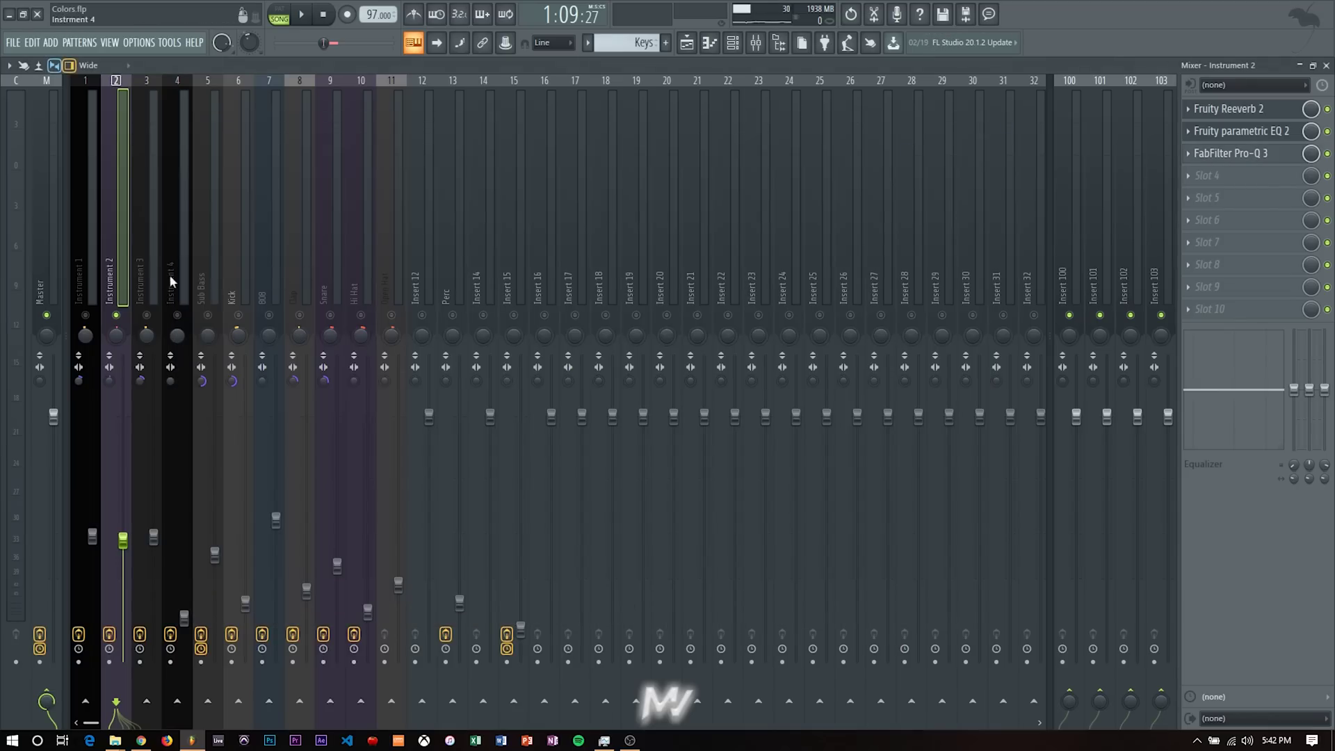
{"action": "left_click", "coordinate": [78, 263]}
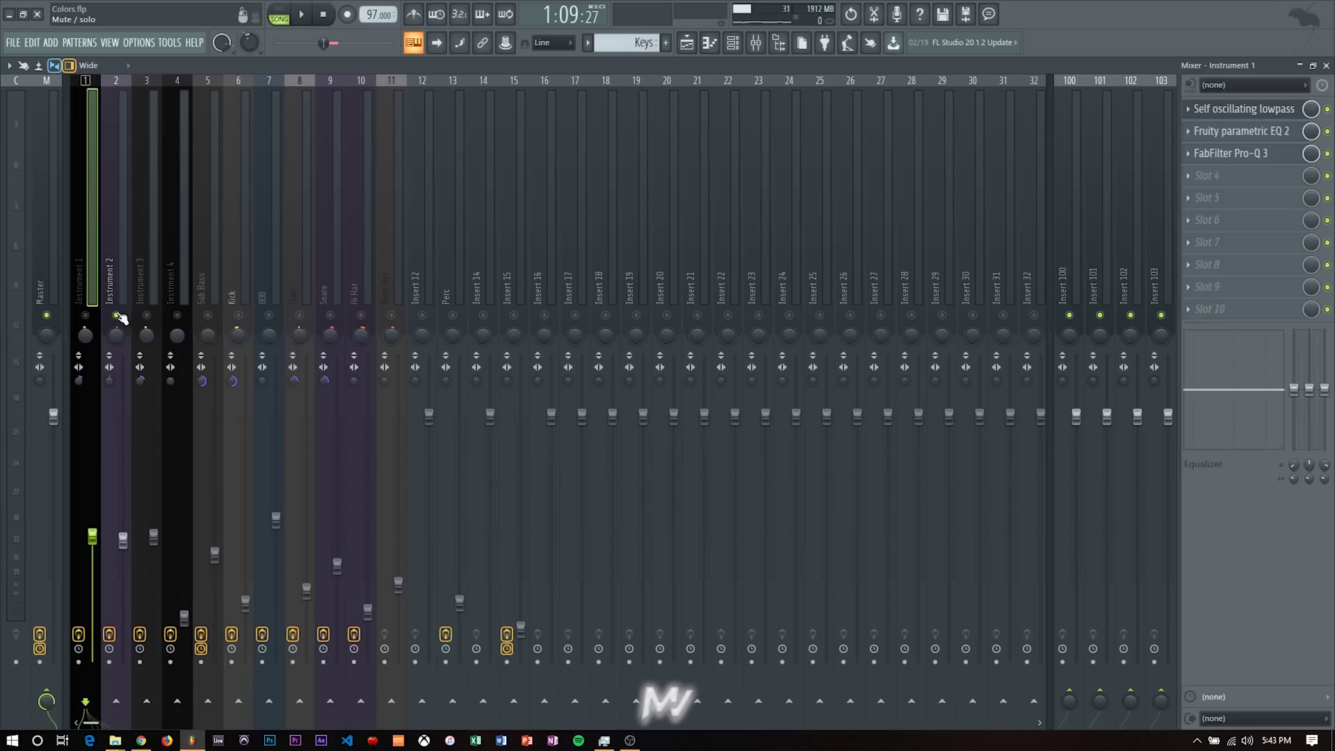
{"action": "left_click", "coordinate": [86, 315]}
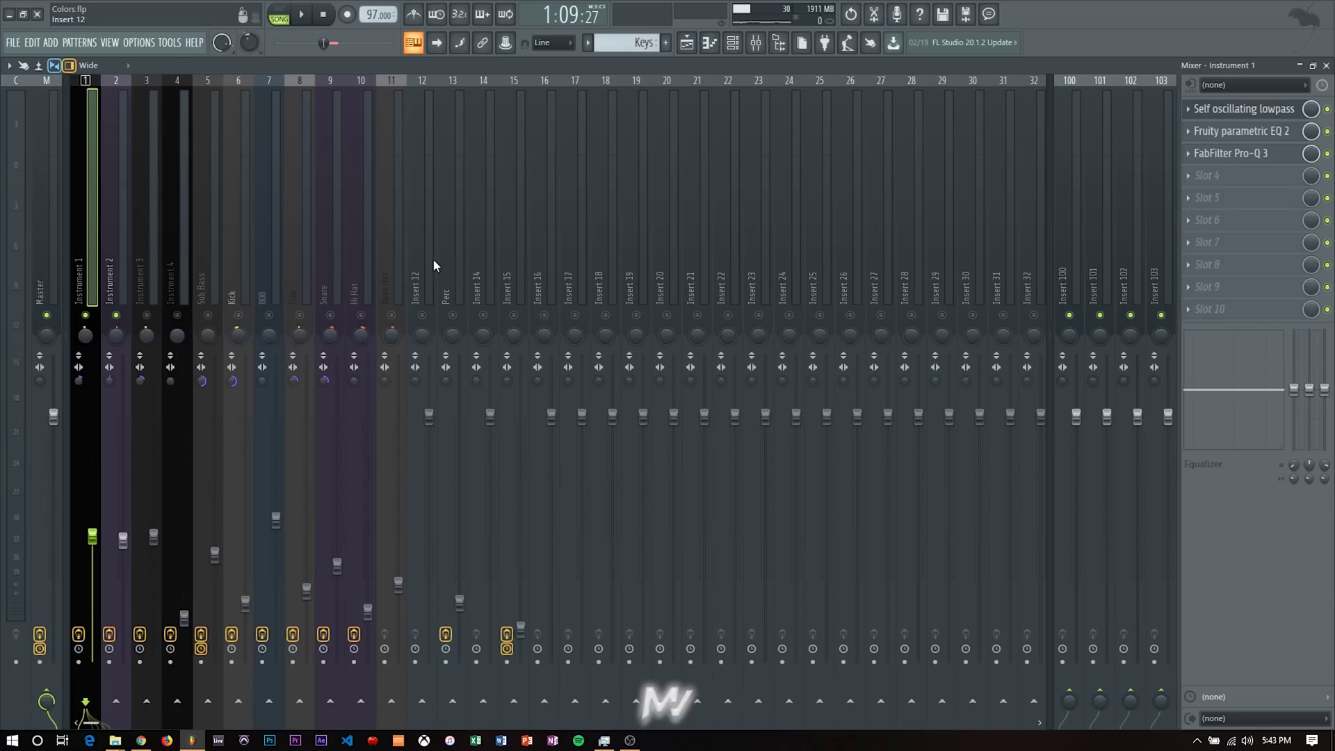
{"action": "right_click", "coordinate": [238, 315]}
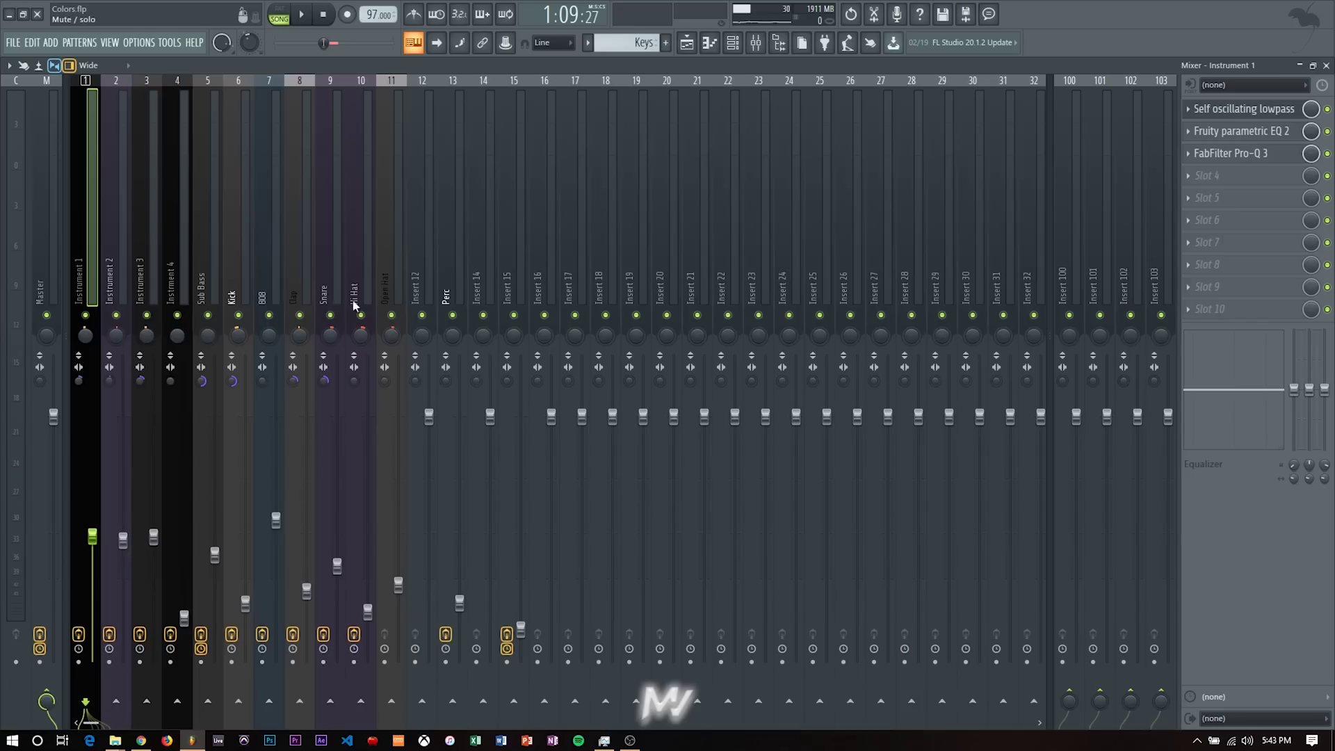
{"action": "key", "text": "space"}
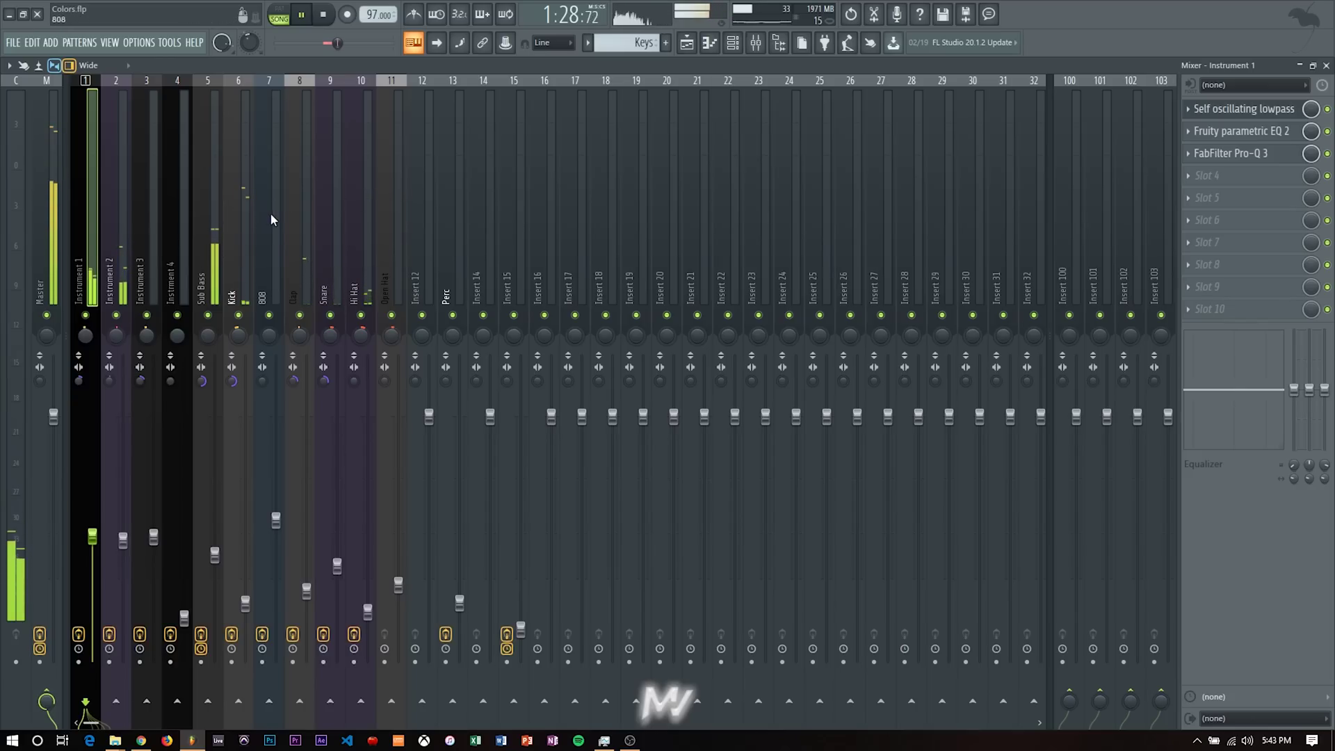
Step: Play the mix twice while switching between the Instrument 1 and Instrument 2 inserts, then stop
{"action": "key", "text": "space"}
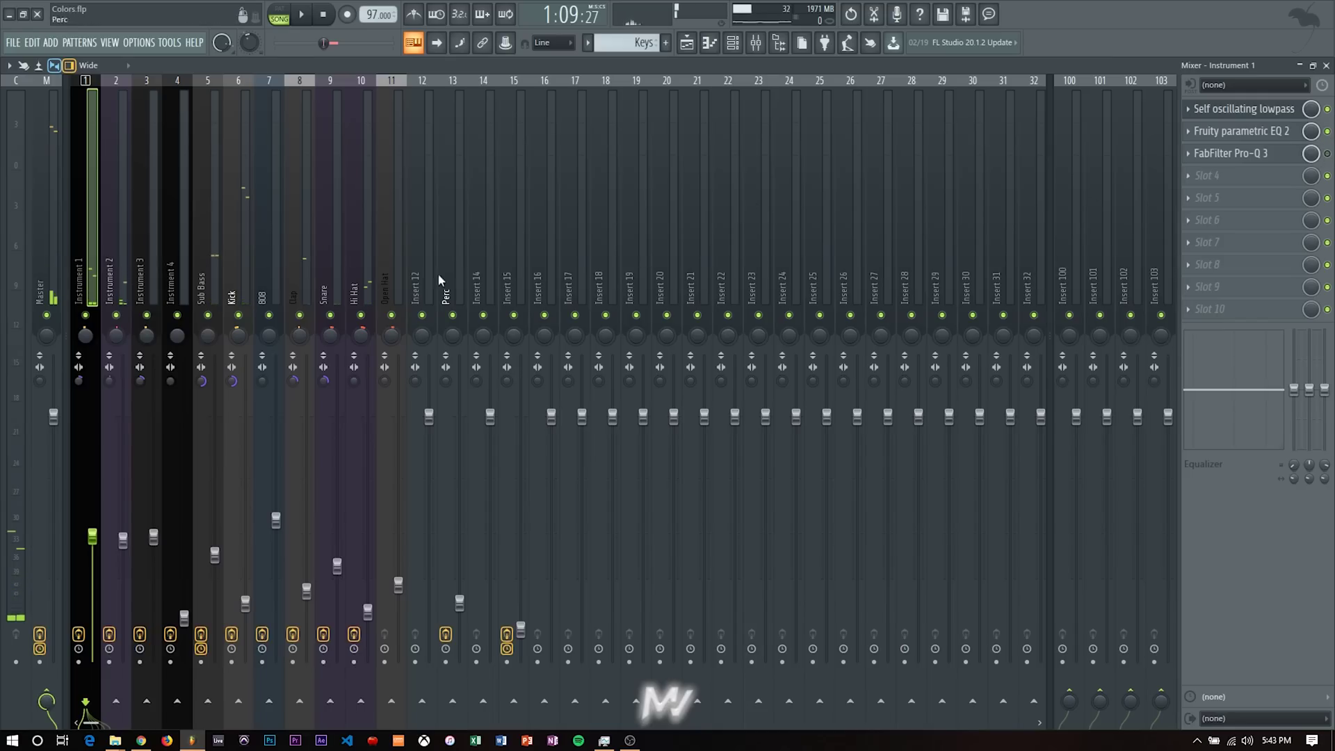
{"action": "left_click", "coordinate": [126, 229]}
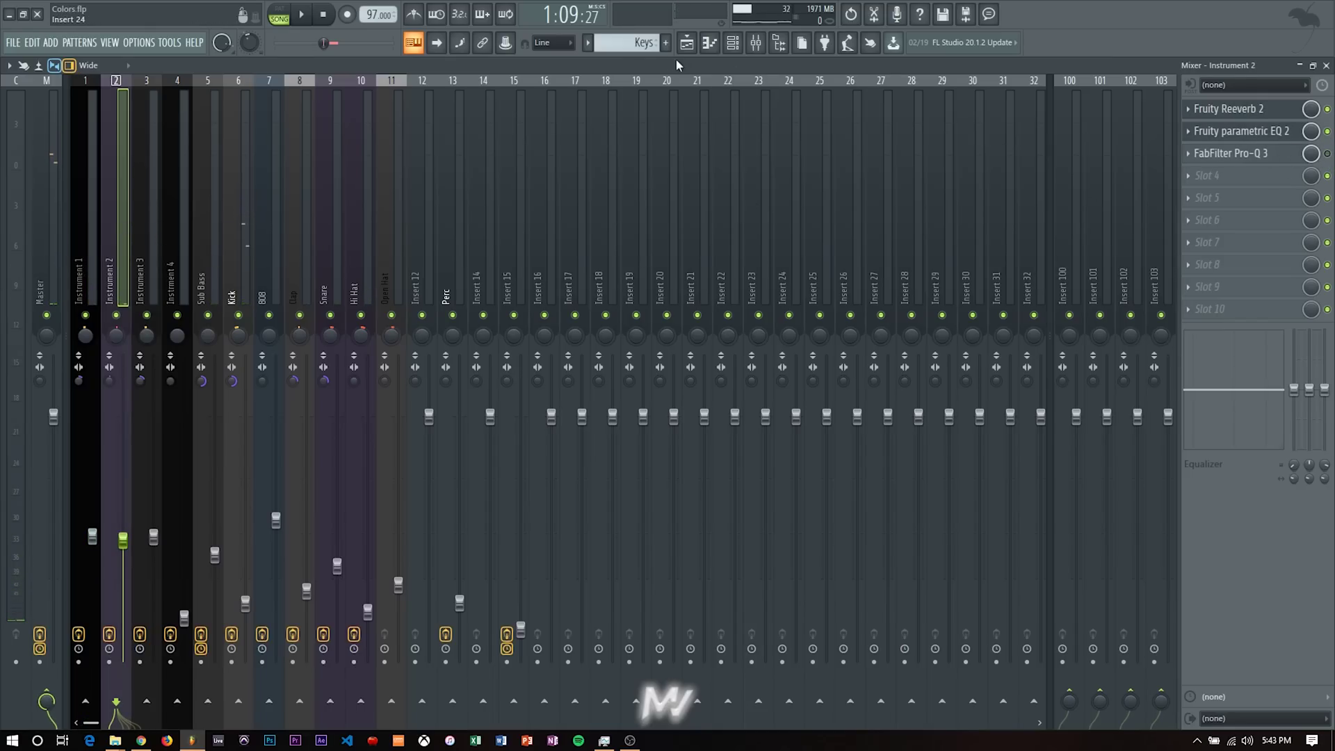
{"action": "key", "text": "space"}
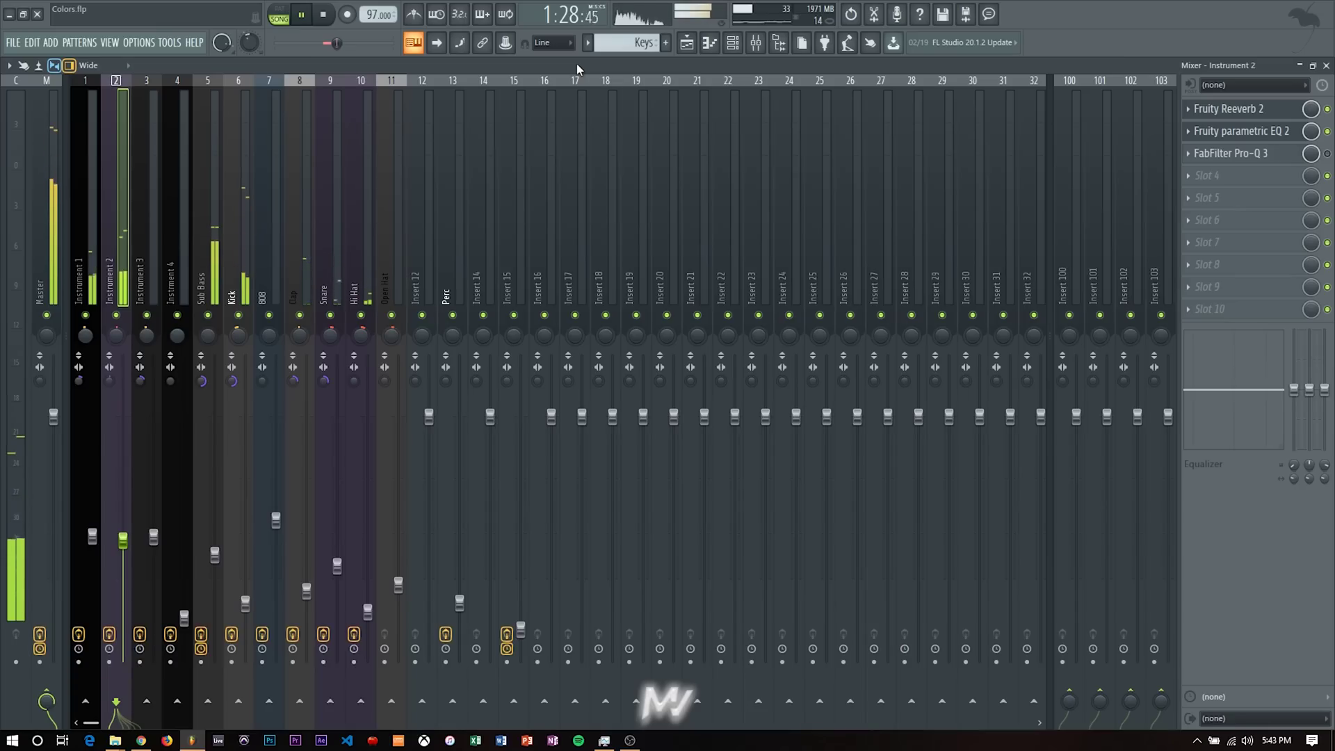
{"action": "key", "text": "space"}
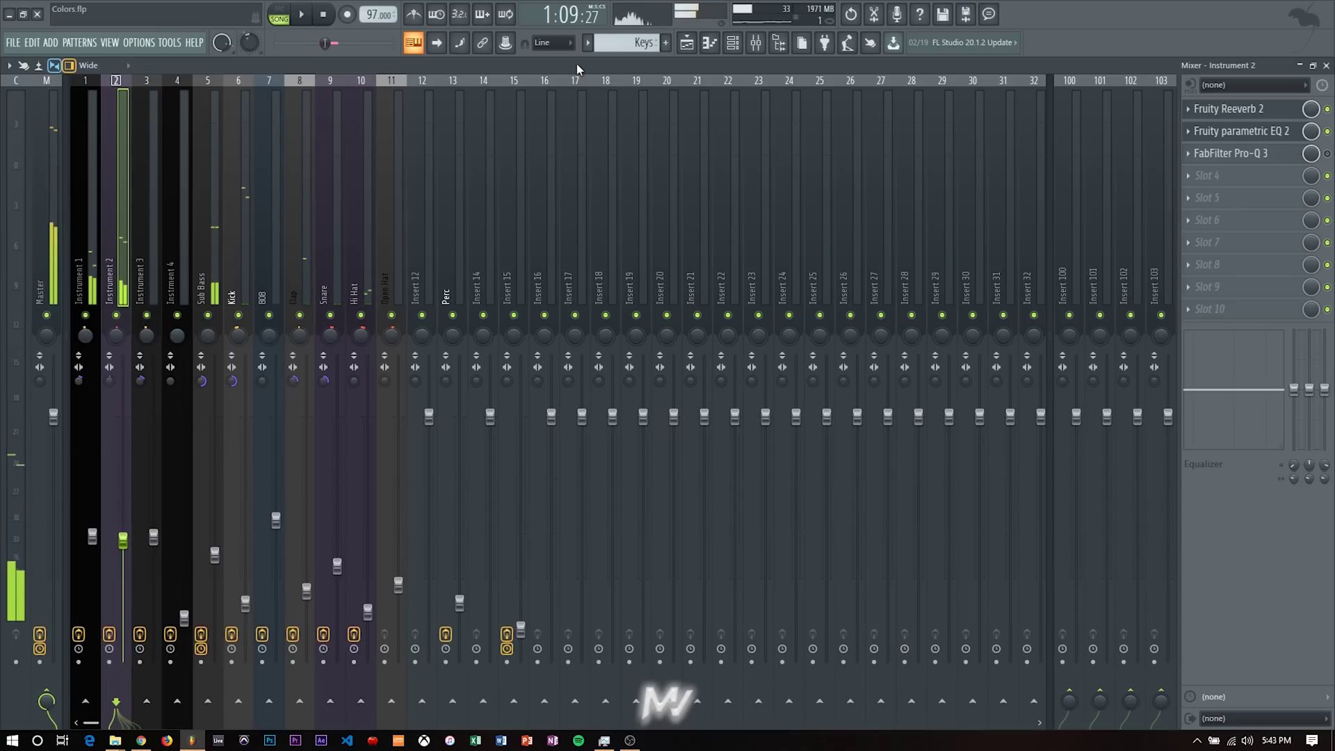
{"action": "left_click", "coordinate": [89, 243]}
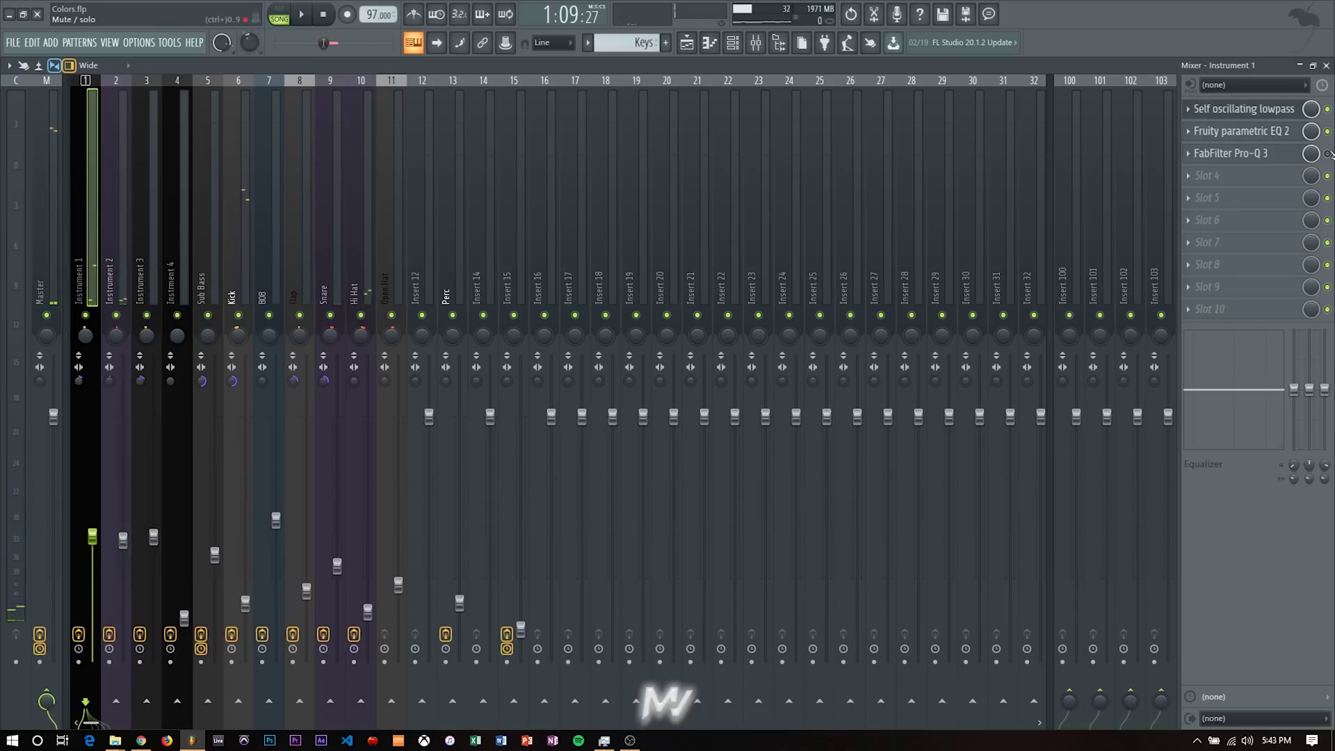
{"action": "left_click", "coordinate": [110, 254]}
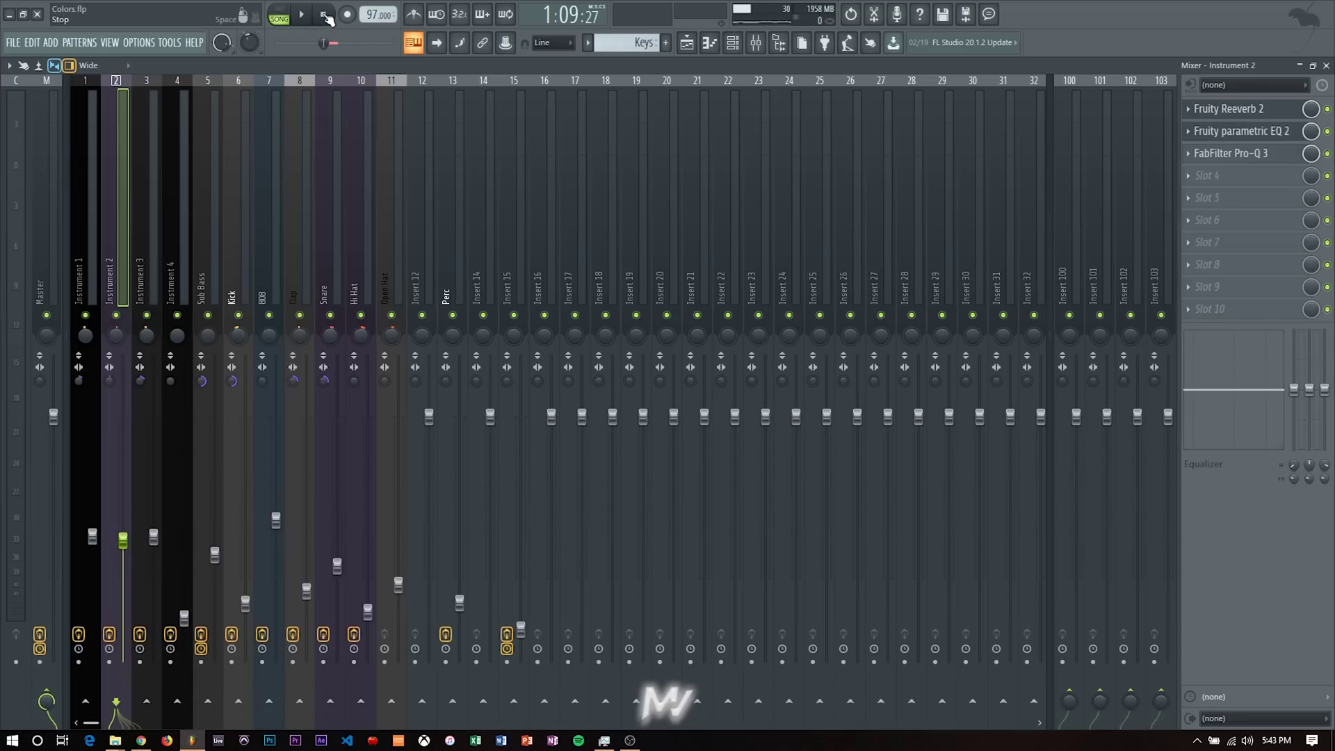
{"action": "key", "text": "space"}
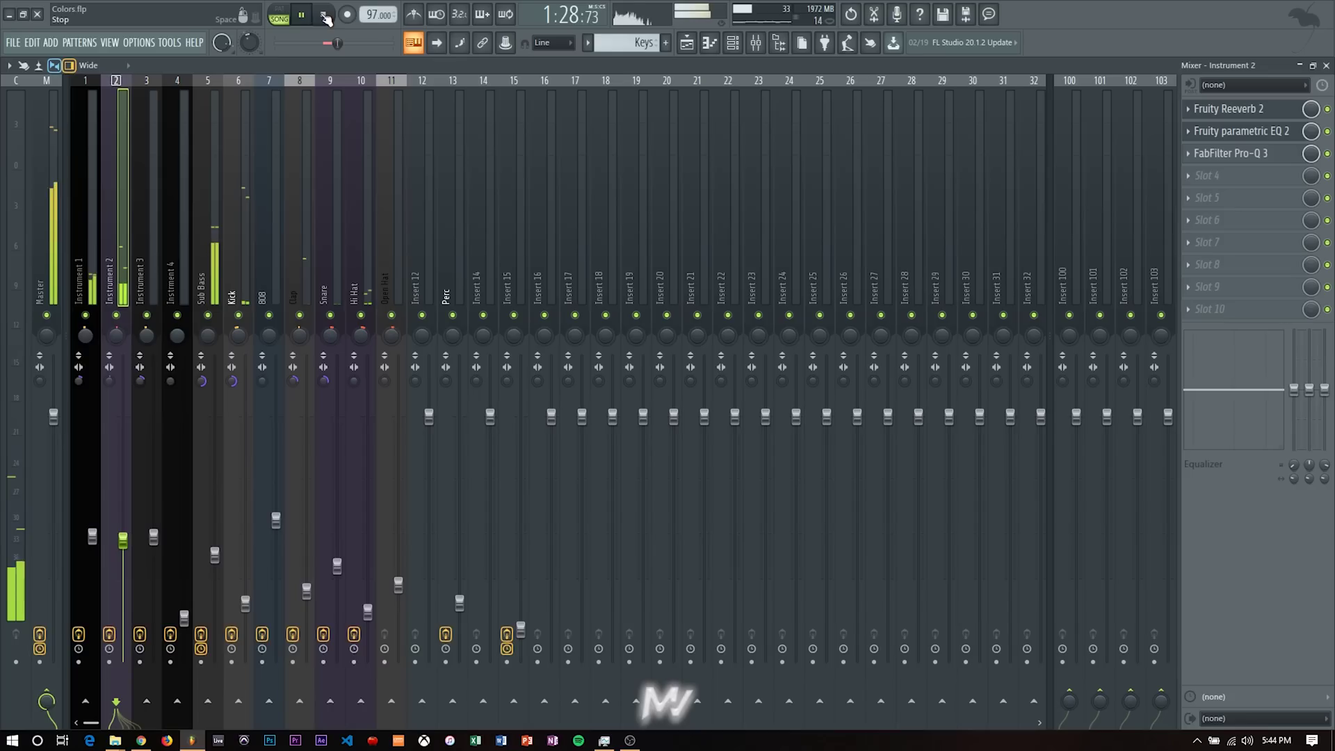
{"action": "left_click", "coordinate": [326, 18]}
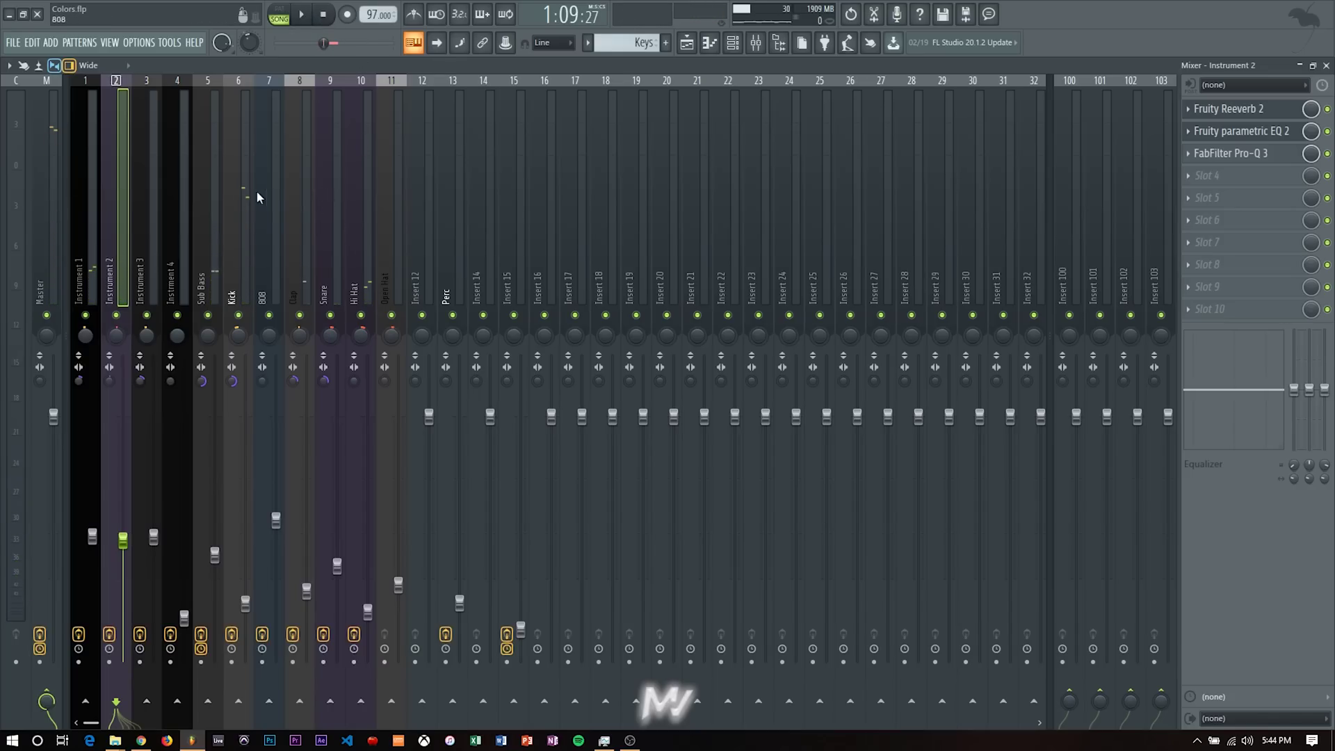
Step: Step through the Kick, Snare and Clap tracks, then return to Instrument 1's effect chain
{"action": "left_click", "coordinate": [249, 217]}
{"action": "left_click", "coordinate": [329, 217]}
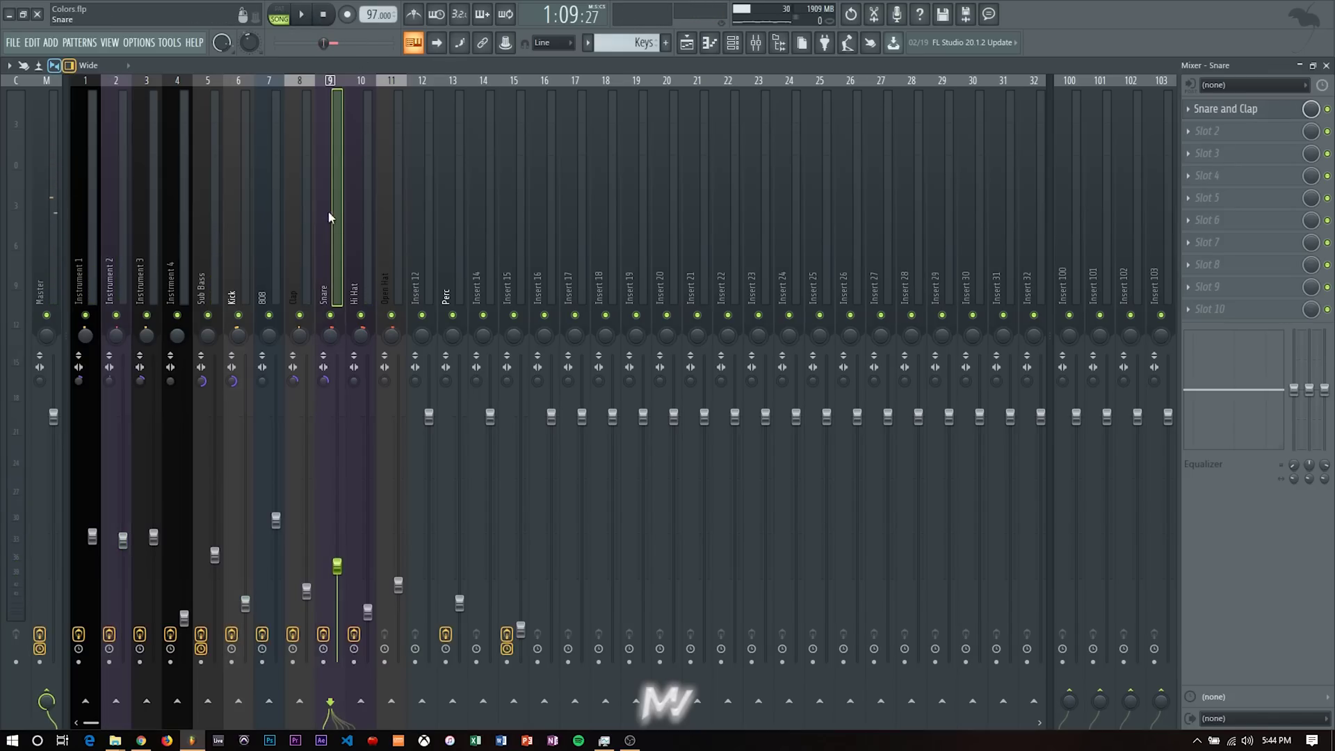
{"action": "left_click", "coordinate": [313, 206]}
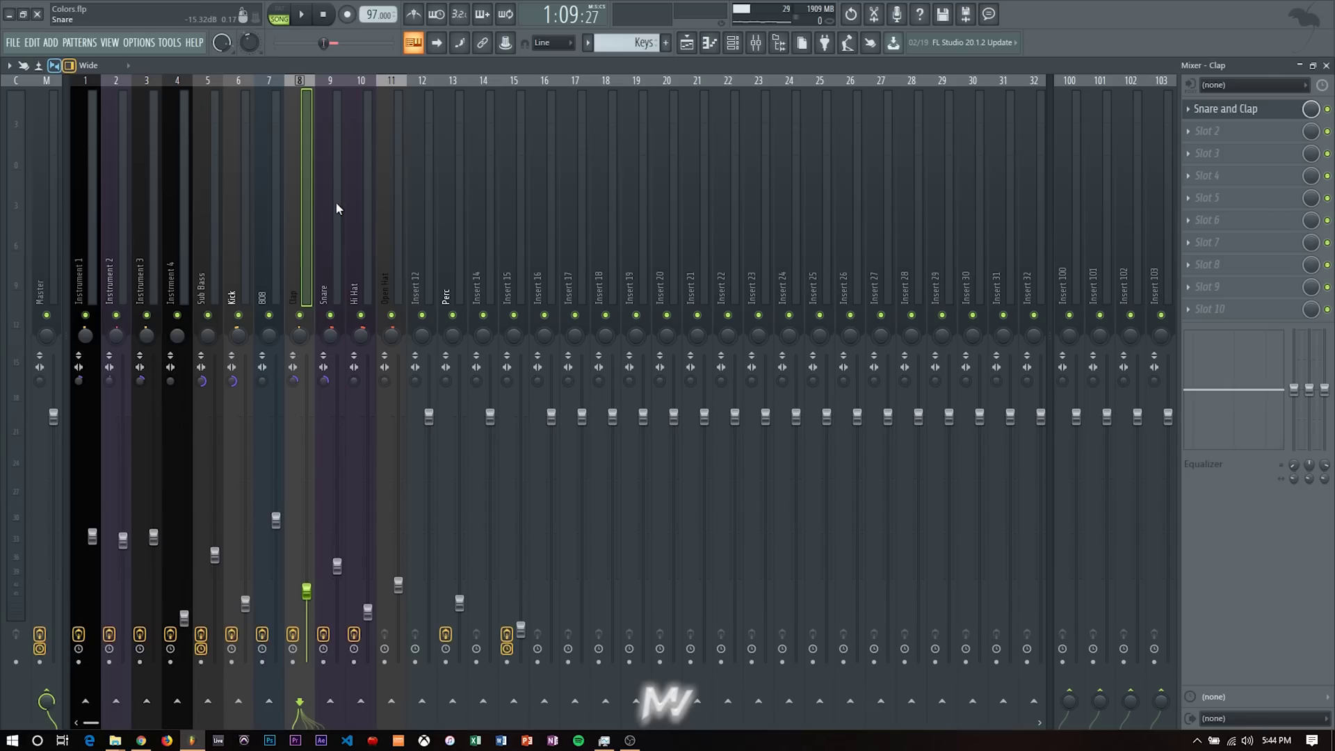
{"action": "left_click", "coordinate": [91, 224]}
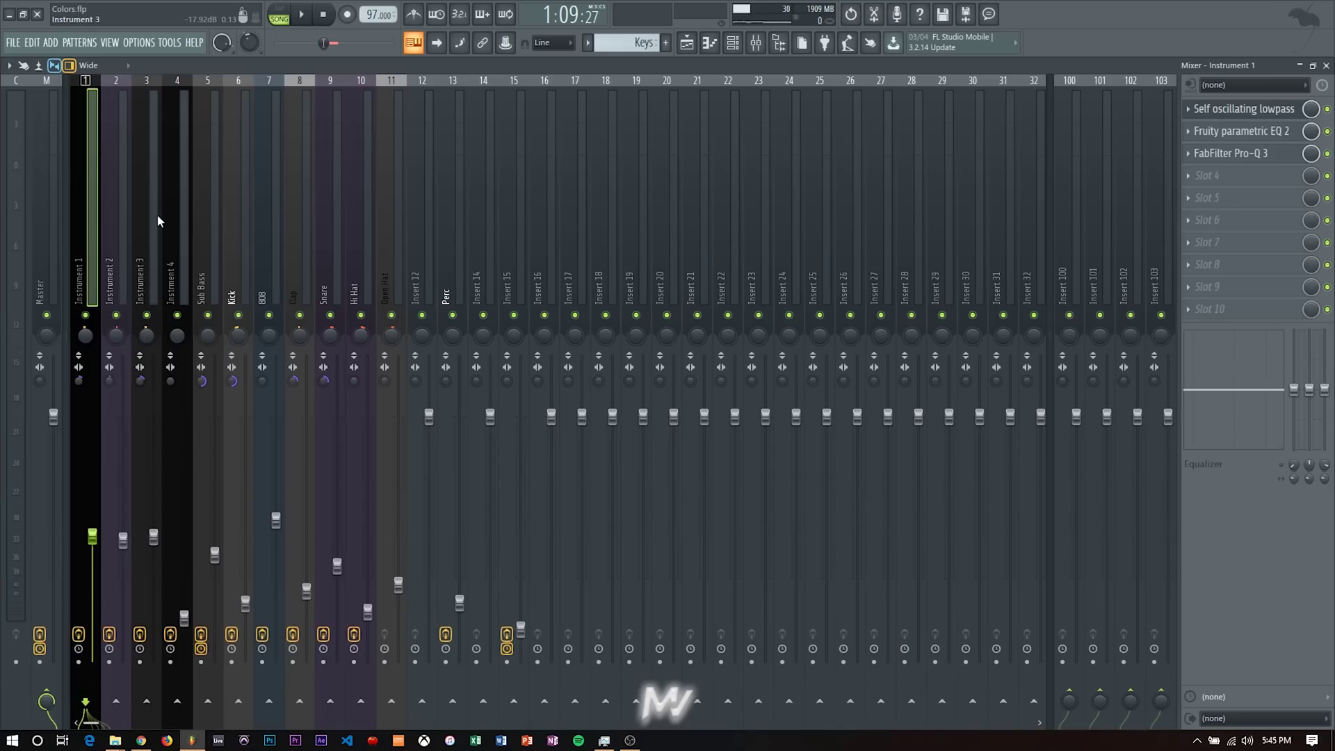
Step: Reopen Instrument 1's FabFilter Pro-Q 3 to view its mid-cut, side-boost EQ curve
{"action": "left_click", "coordinate": [1256, 157]}
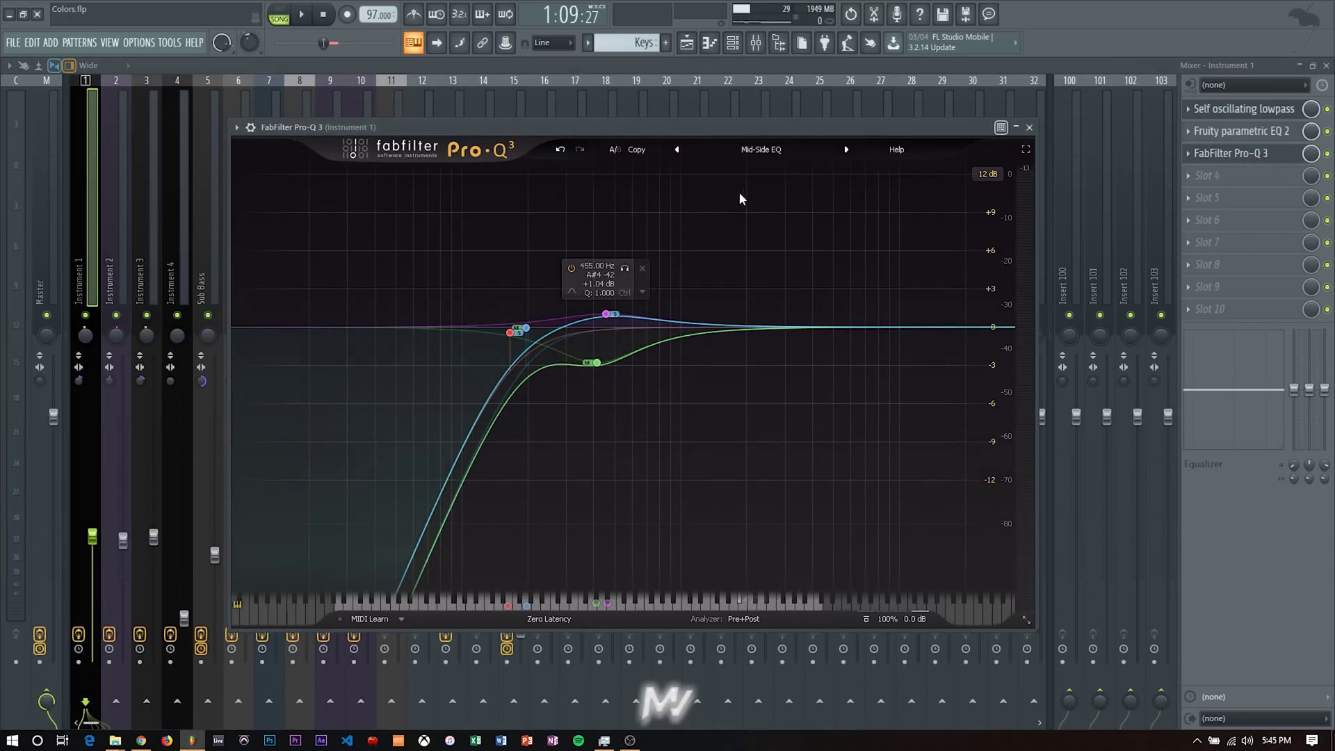